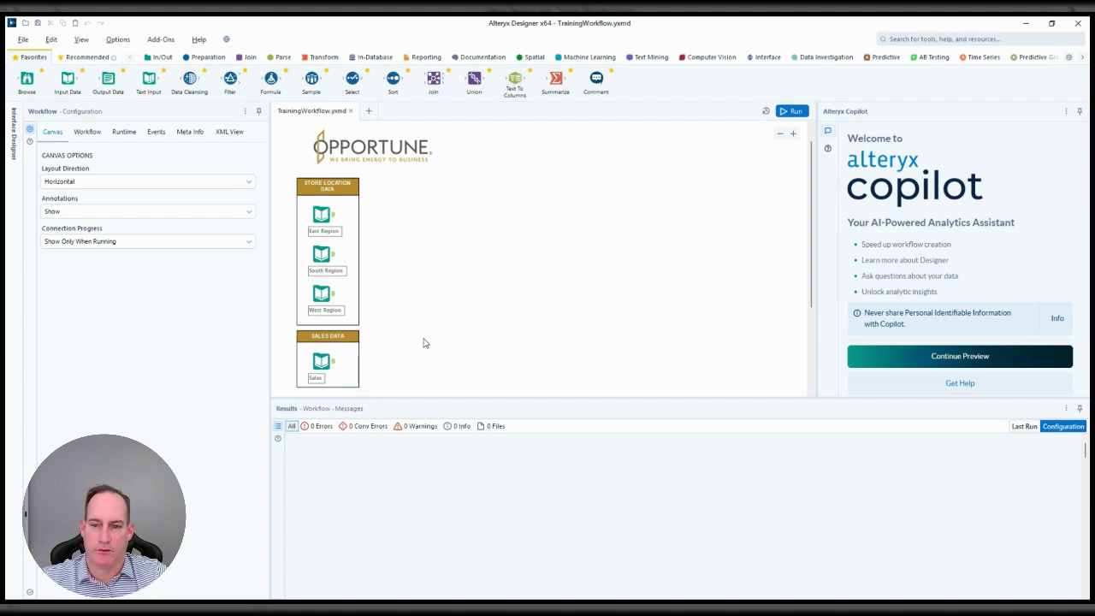
# Step: Scroll the canvas to review the East, South, West Region and Sales input tools
pyautogui.scroll(1, 598, 196)
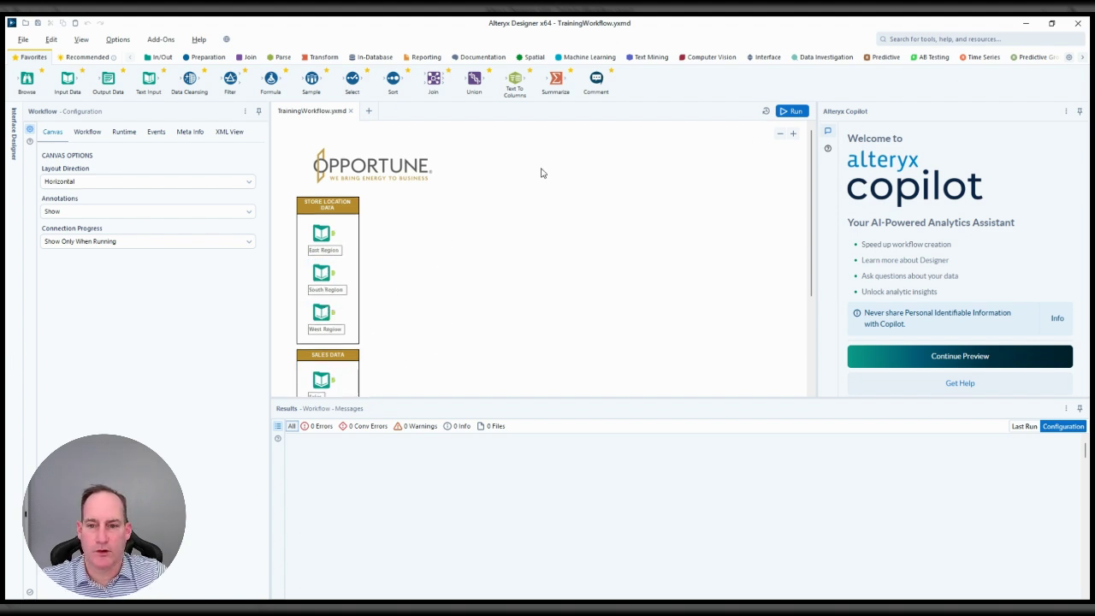
pyautogui.scroll(-1, 518, 177)
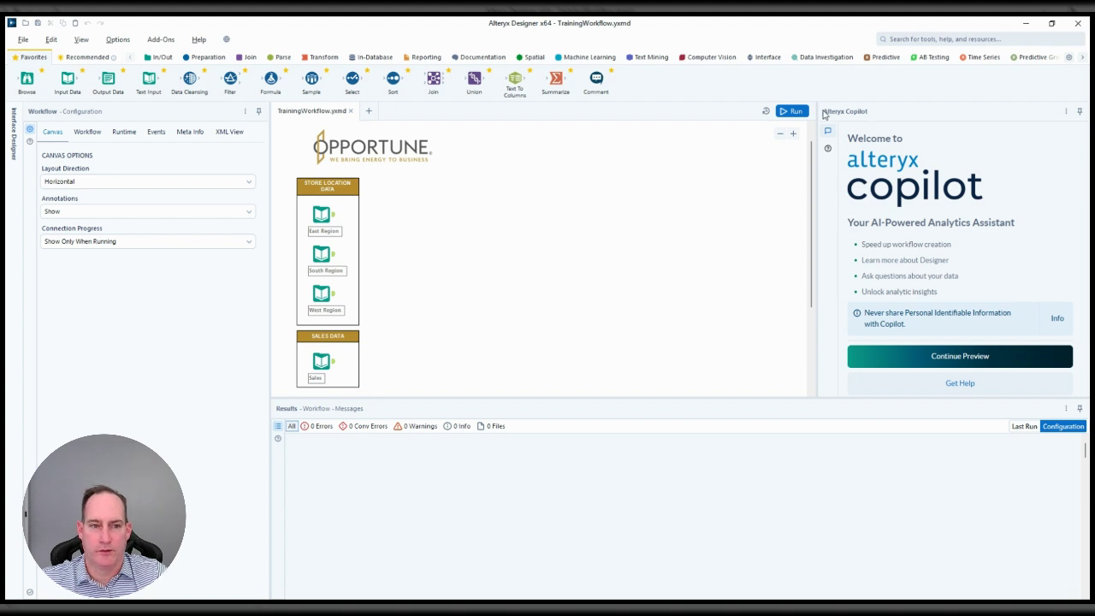
# Step: Ask Copilot 'Where do I start?' so it adds a Union tool combining the three region inputs
pyautogui.click(961, 358)
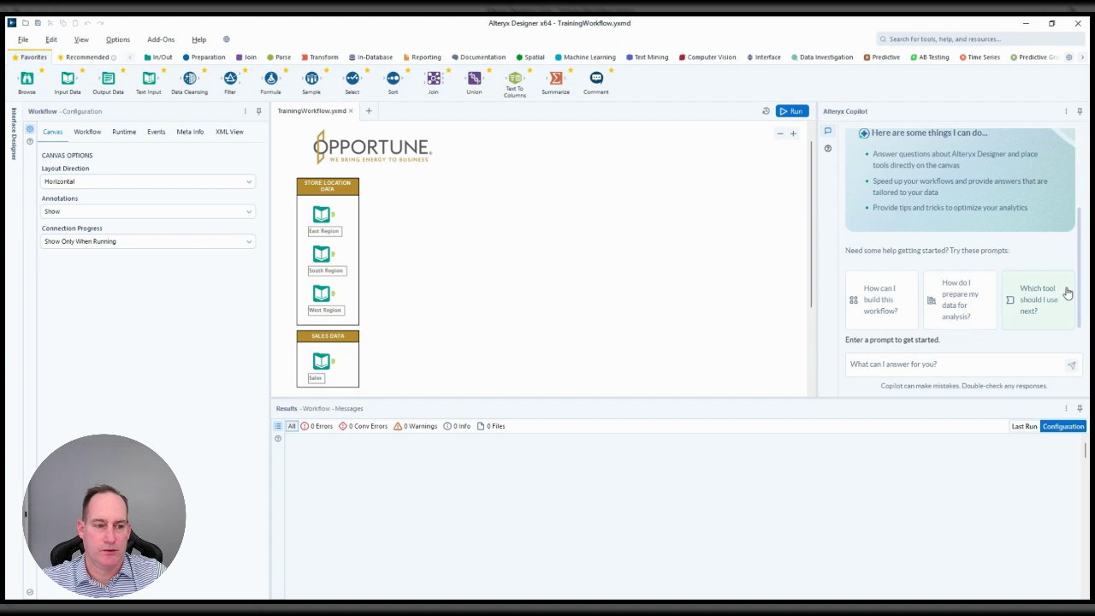
pyautogui.click(863, 363)
pyautogui.write('WHre')
pyautogui.press('BackSpace')
pyautogui.press('BackSpace')
pyautogui.press('BackSpace')
pyautogui.write('here do I')
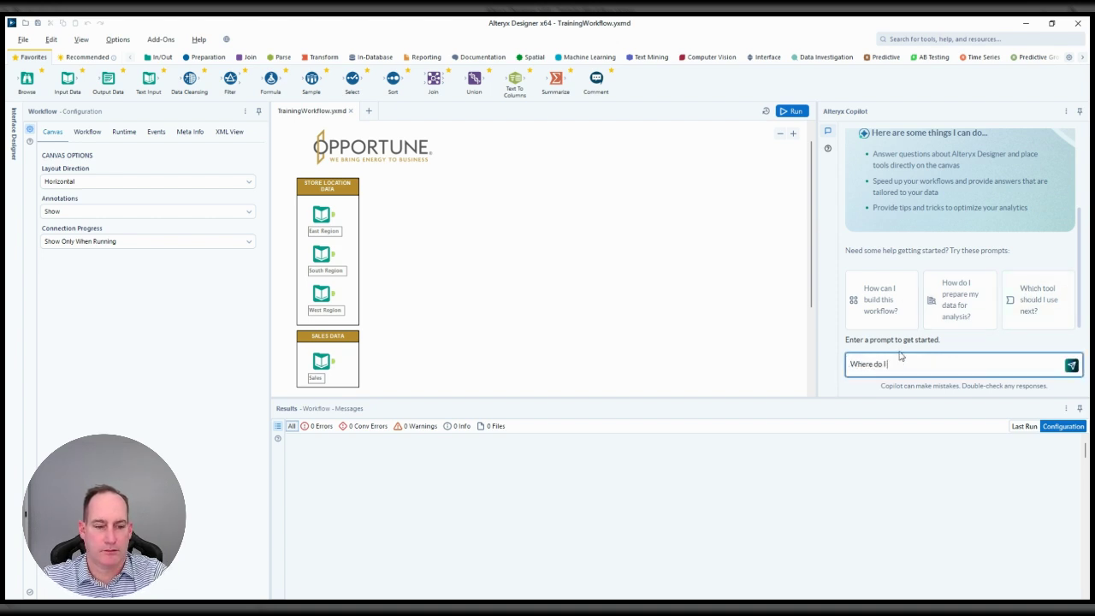
pyautogui.write(' start?')
pyautogui.press('Return')
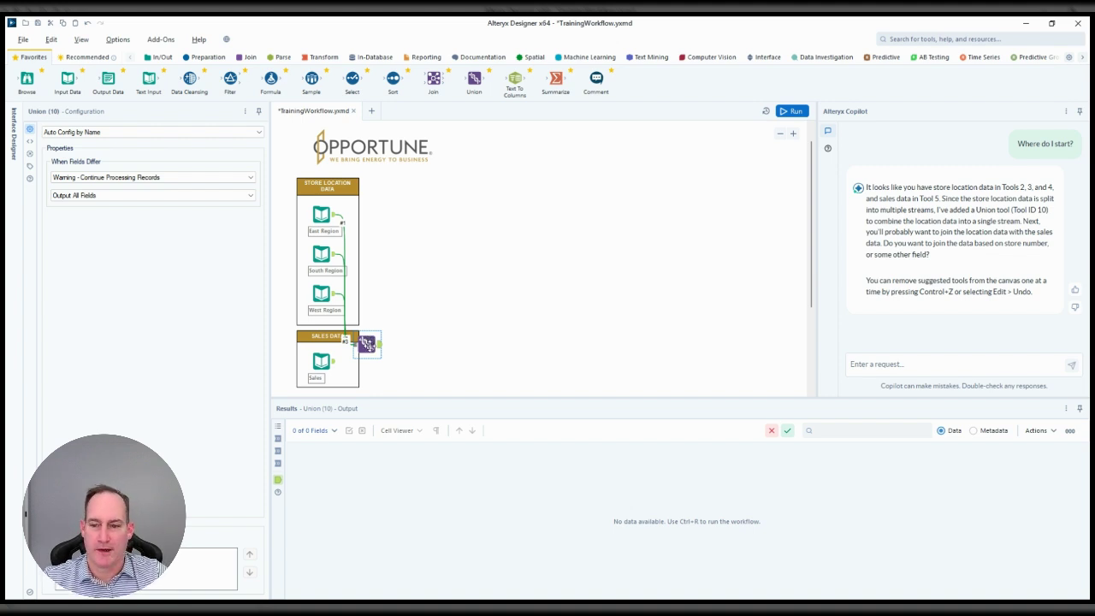
# Step: Move the Union tool beside the region inputs and run the workflow
pyautogui.moveTo(366, 342); pyautogui.dragTo(417, 253)
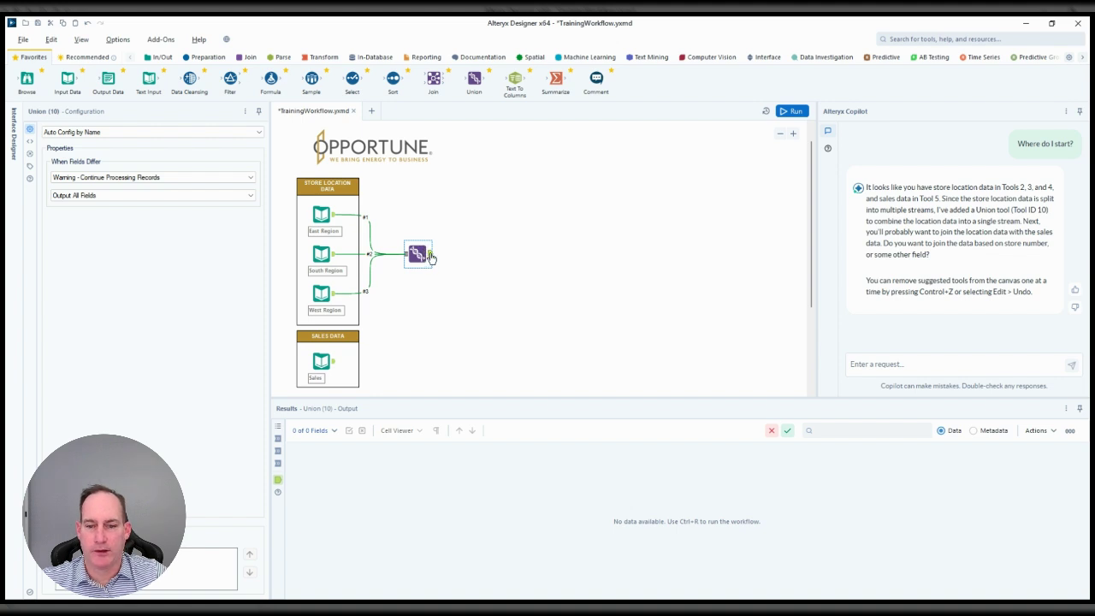
pyautogui.click(791, 111)
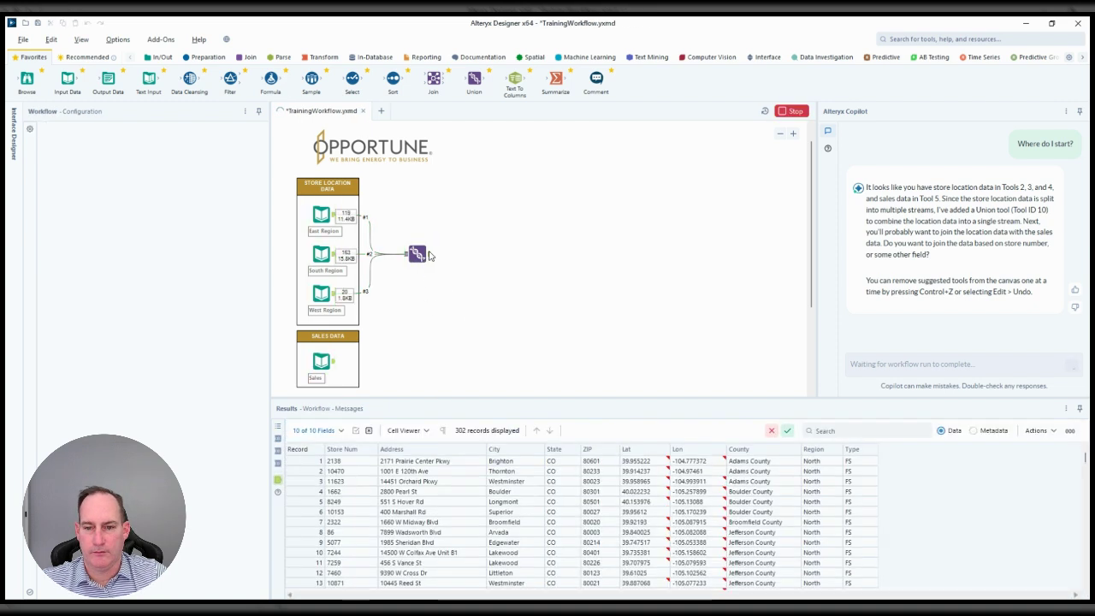
pyautogui.click(428, 254)
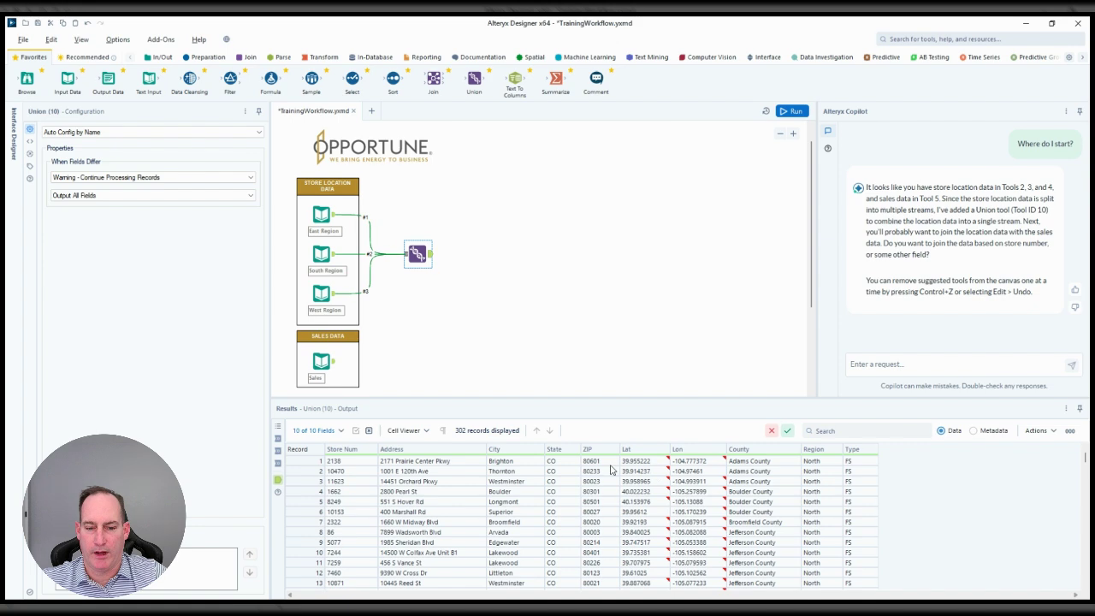
# Step: Review the Union results: 302 combined store records across 10 fields
pyautogui.scroll(-2, 803, 495)
pyautogui.scroll(-20, 804, 494)
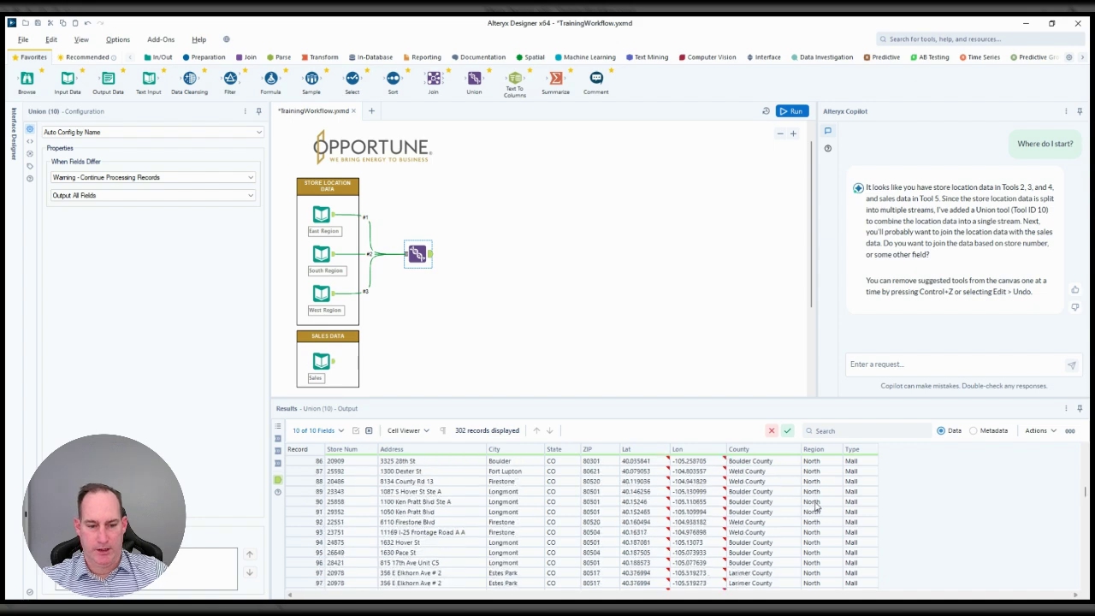
pyautogui.scroll(-20, 817, 506)
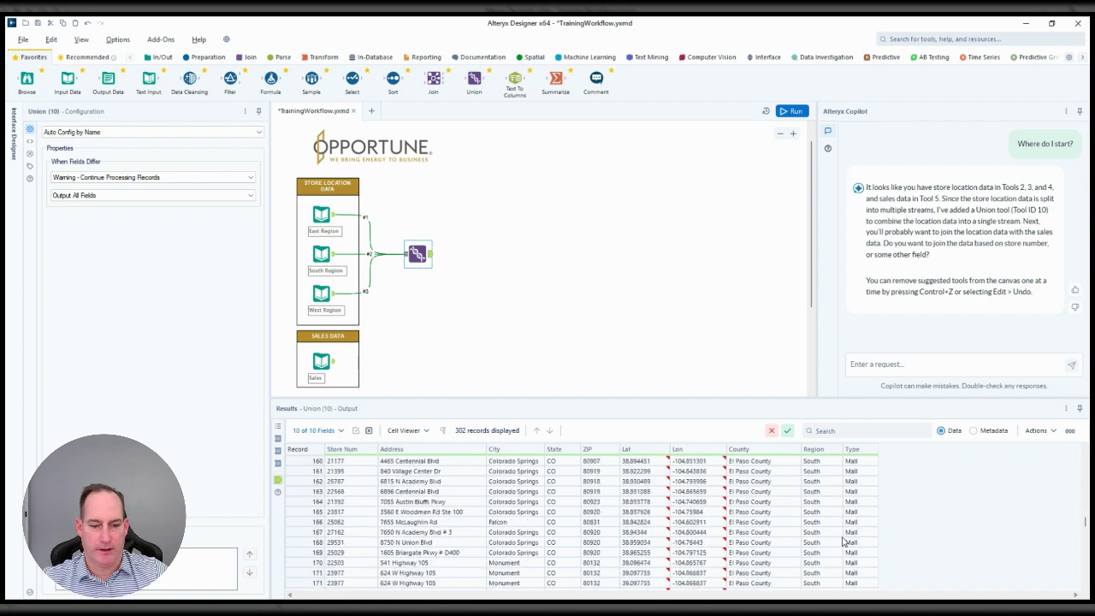
pyautogui.scroll(-17, 842, 541)
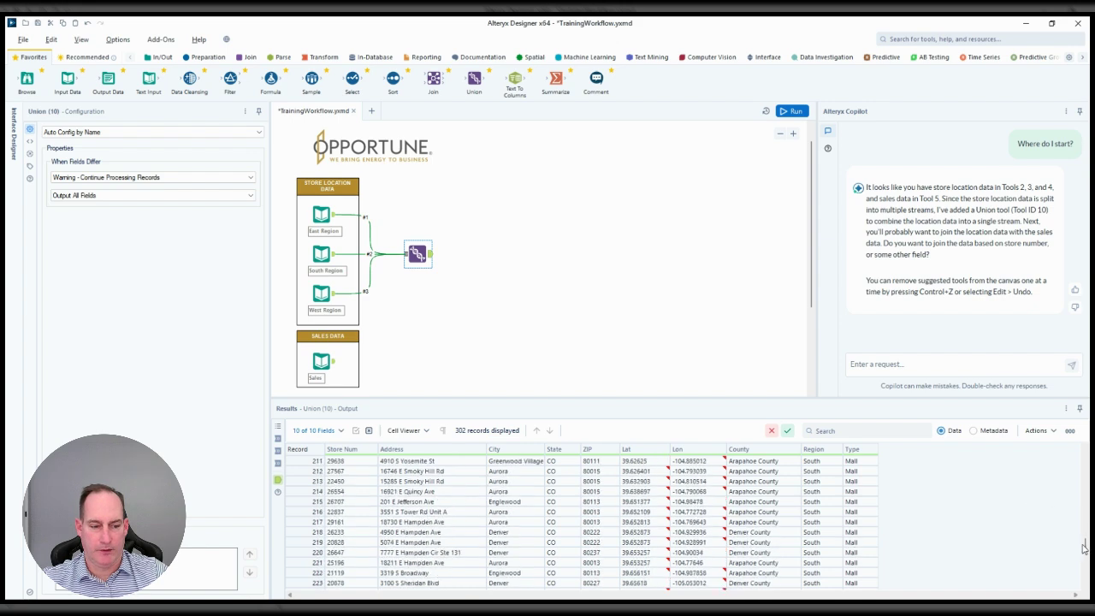
pyautogui.moveTo(1085, 545); pyautogui.dragTo(1084, 470)
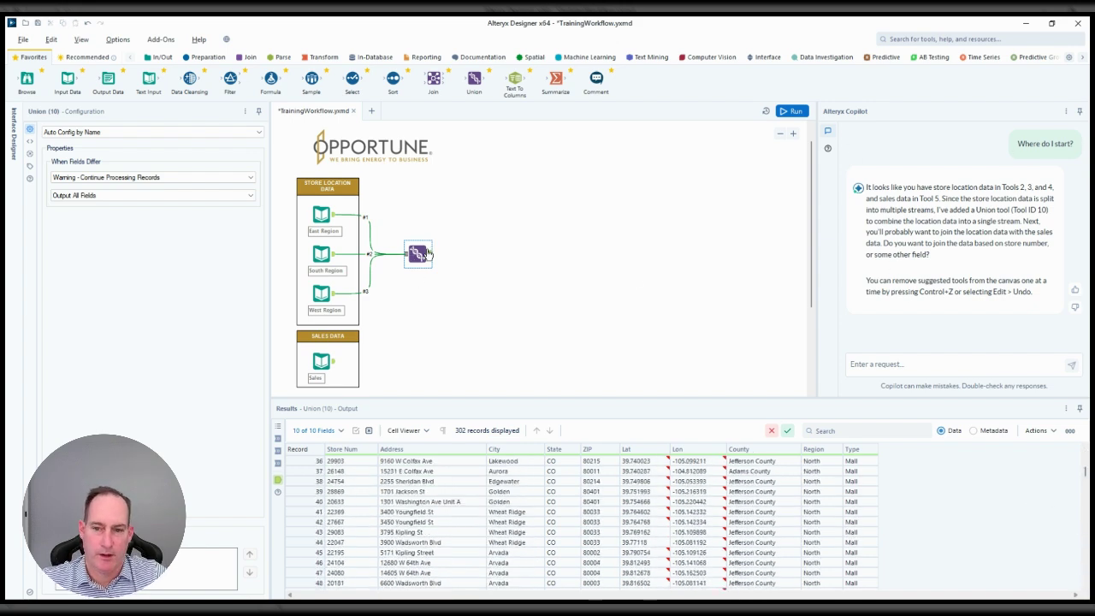
pyautogui.click(881, 361)
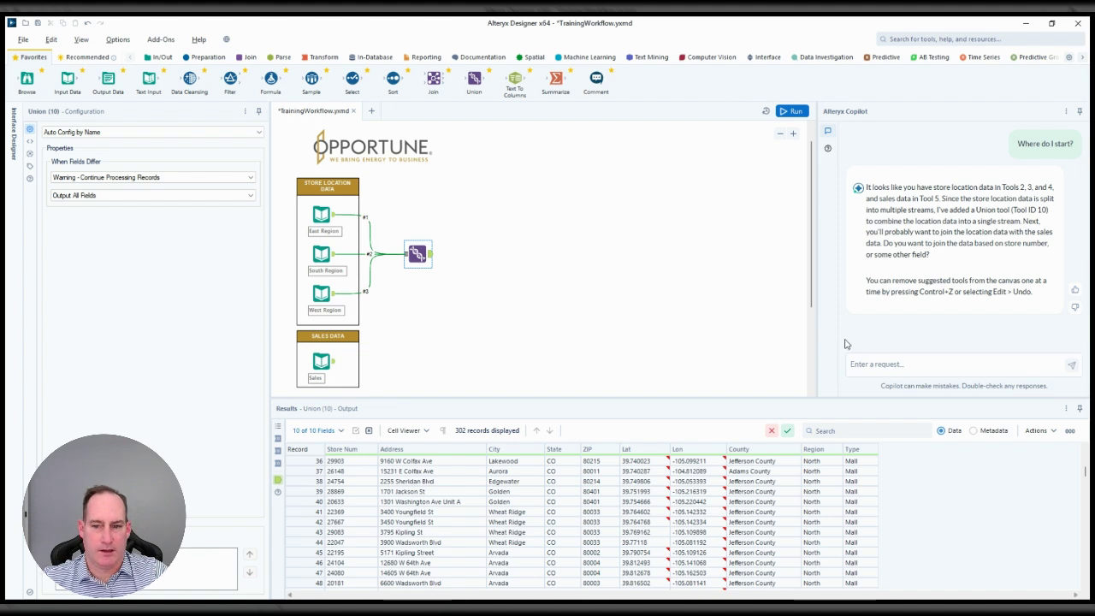
# Step: Ask Copilot to add the sales file to the store location file, creating a Join on Store Num = Store Number
pyautogui.click(862, 365)
pyautogui.write('I a')
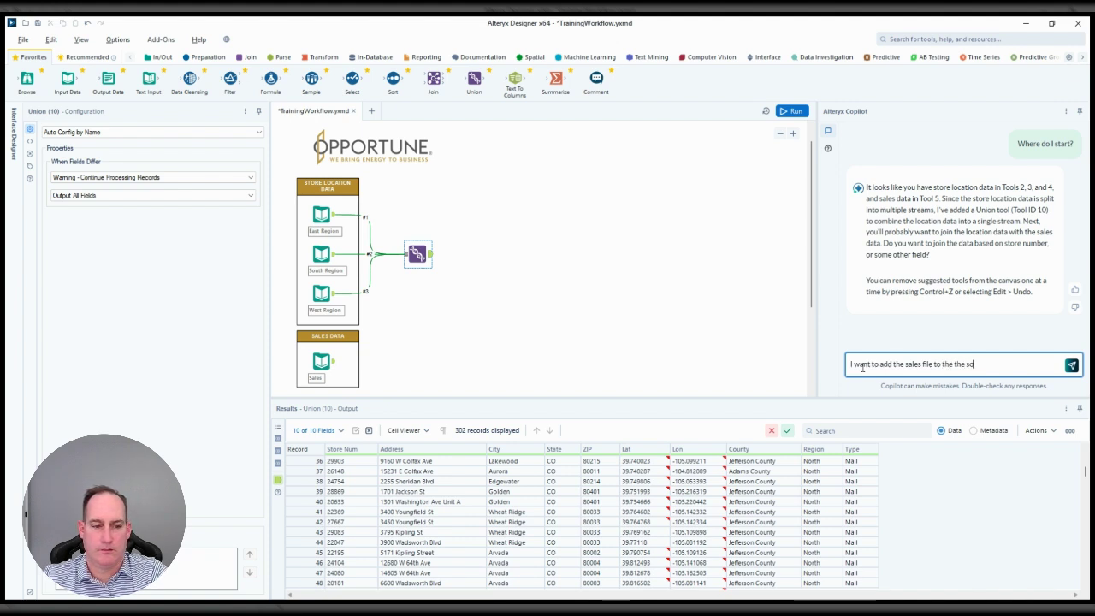
pyautogui.write('location file.')
pyautogui.press('Return')
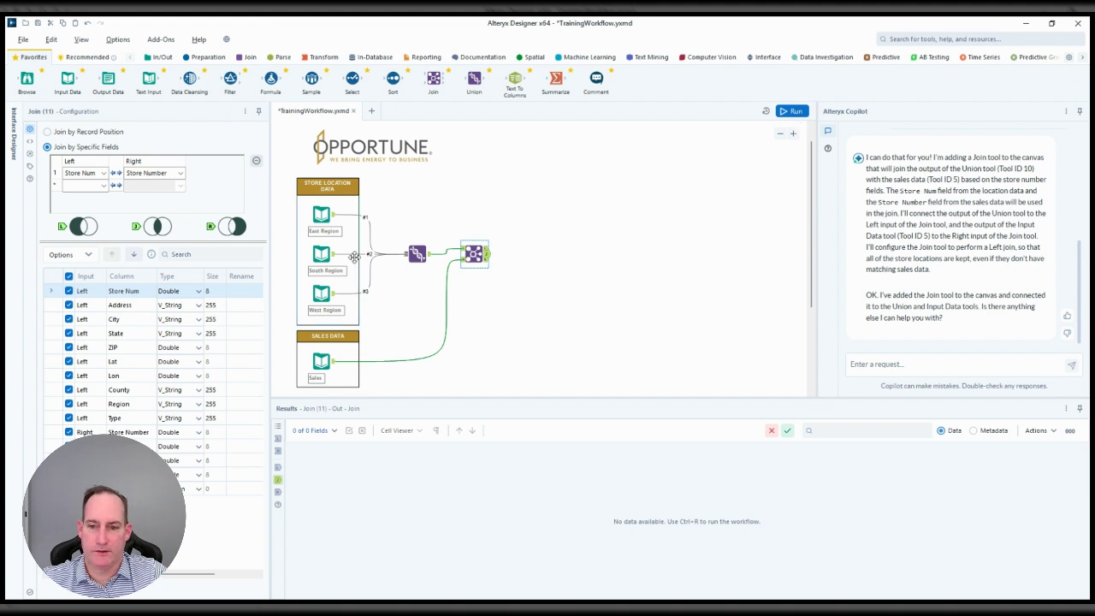
pyautogui.click(424, 258)
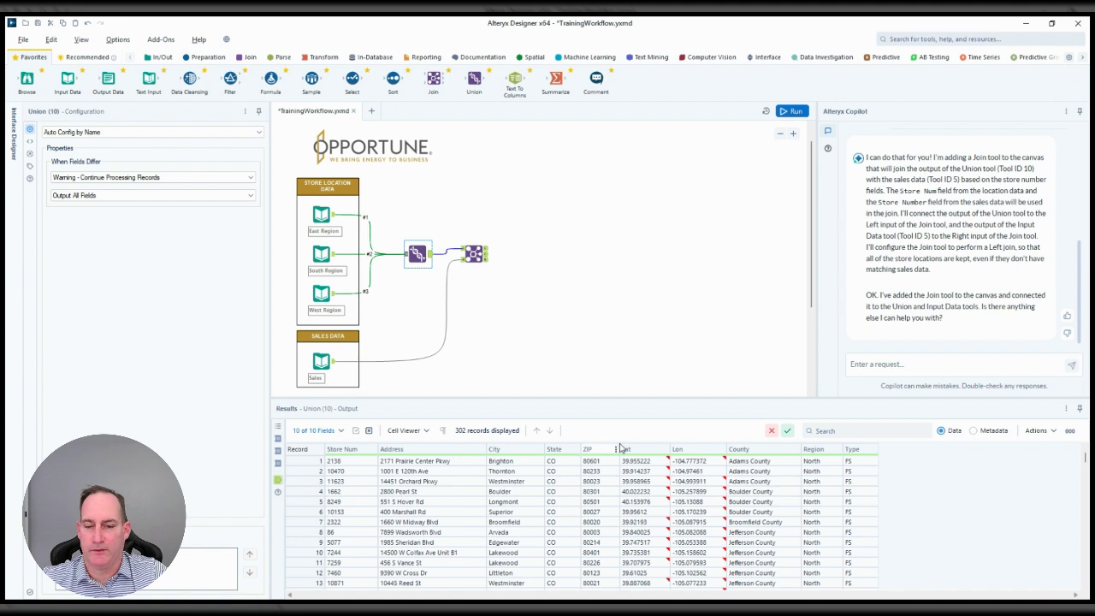
pyautogui.click(471, 259)
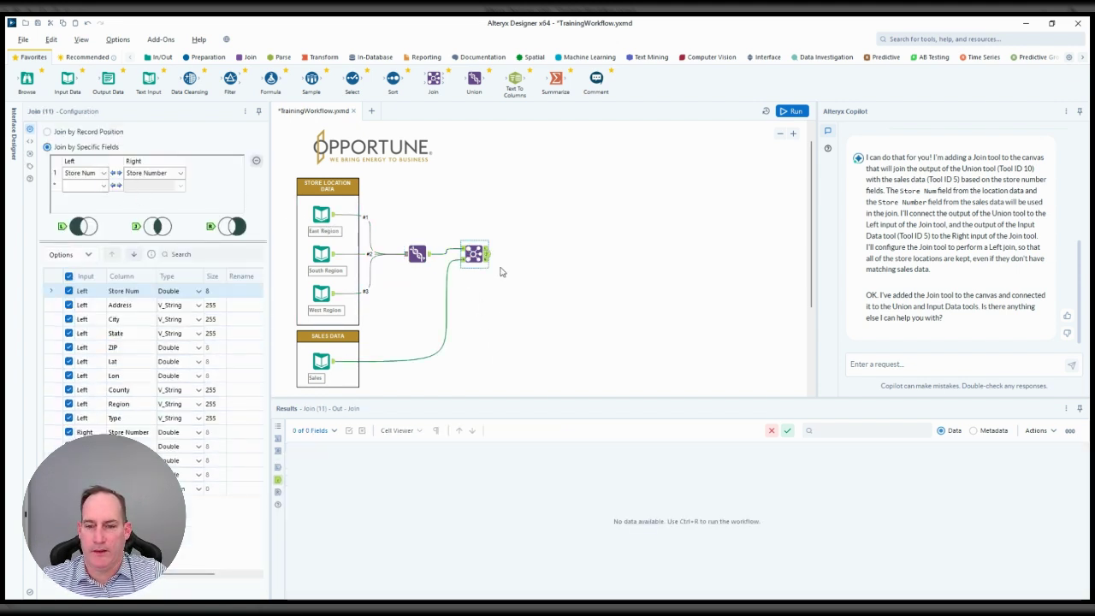
# Step: Run the workflow and drop the duplicate Store Number field from the Join output
pyautogui.click(792, 111)
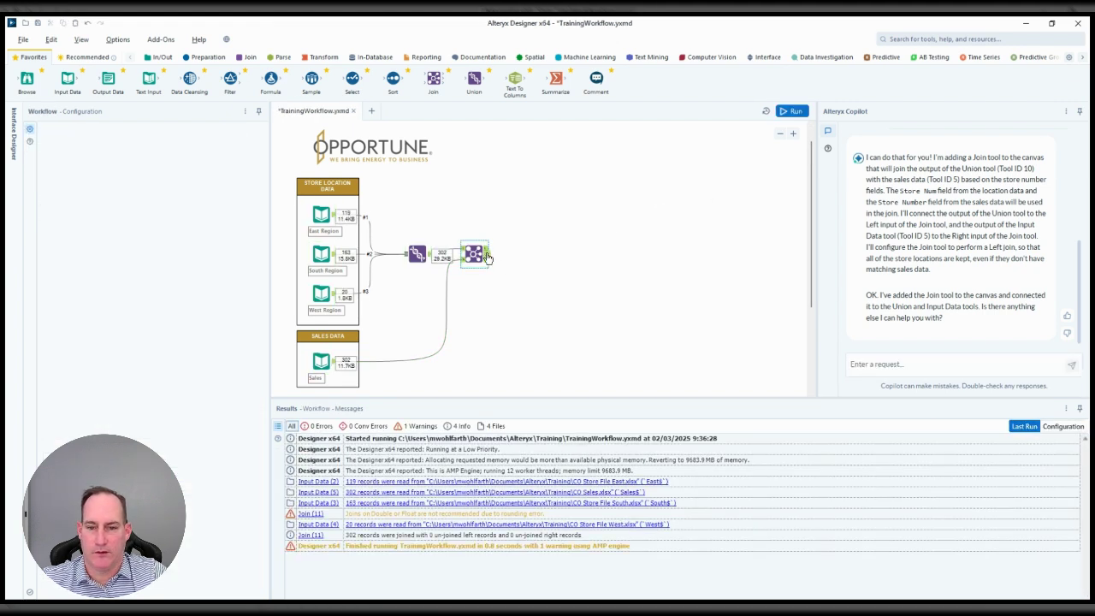
pyautogui.click(485, 255)
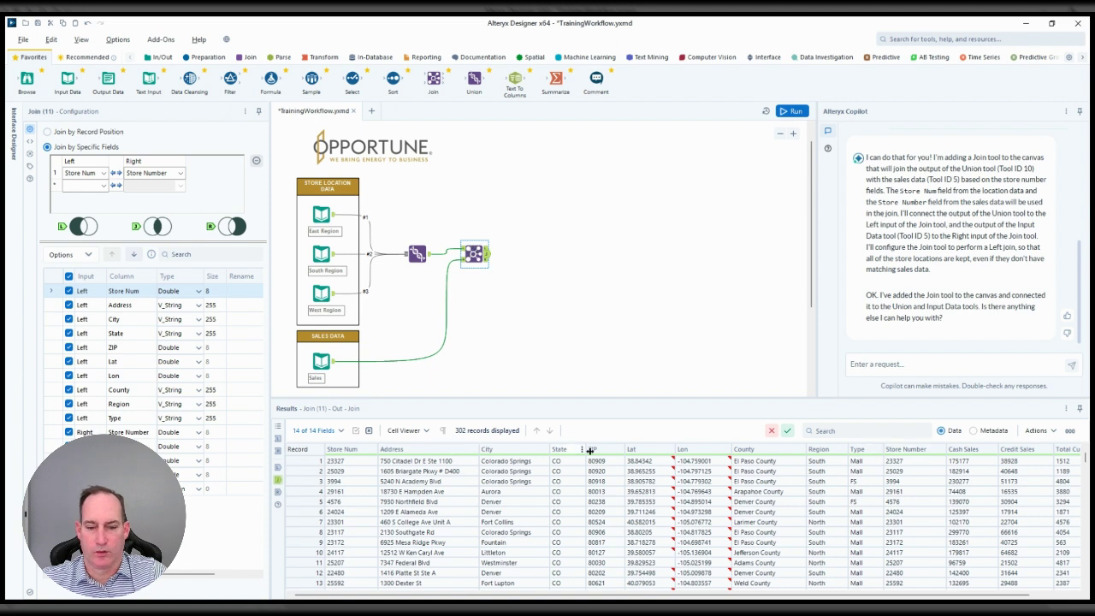
pyautogui.click(69, 432)
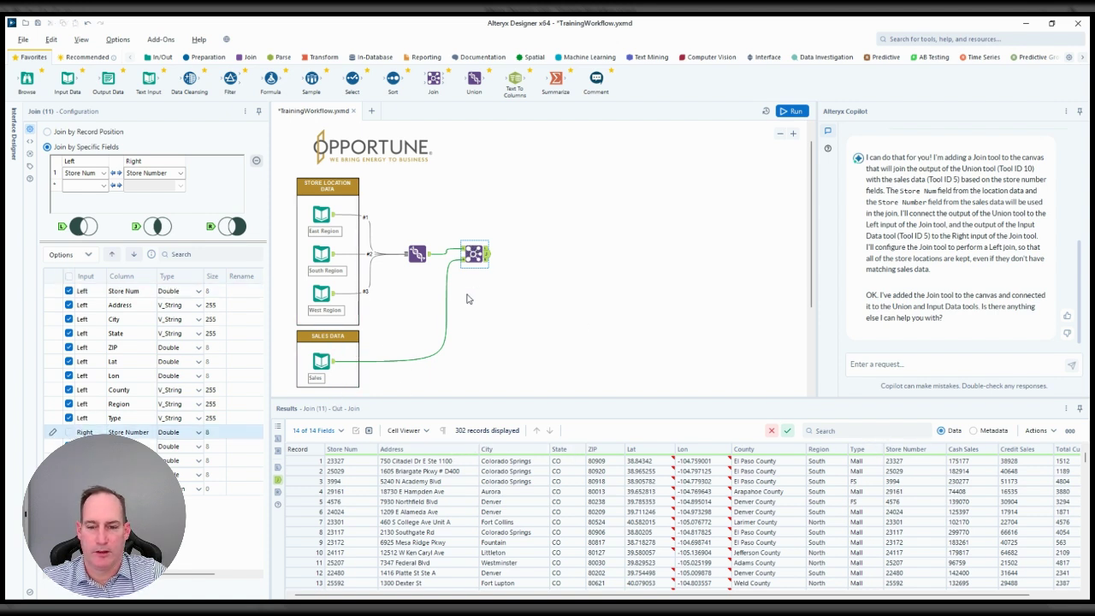
pyautogui.moveTo(473, 253); pyautogui.dragTo(473, 257)
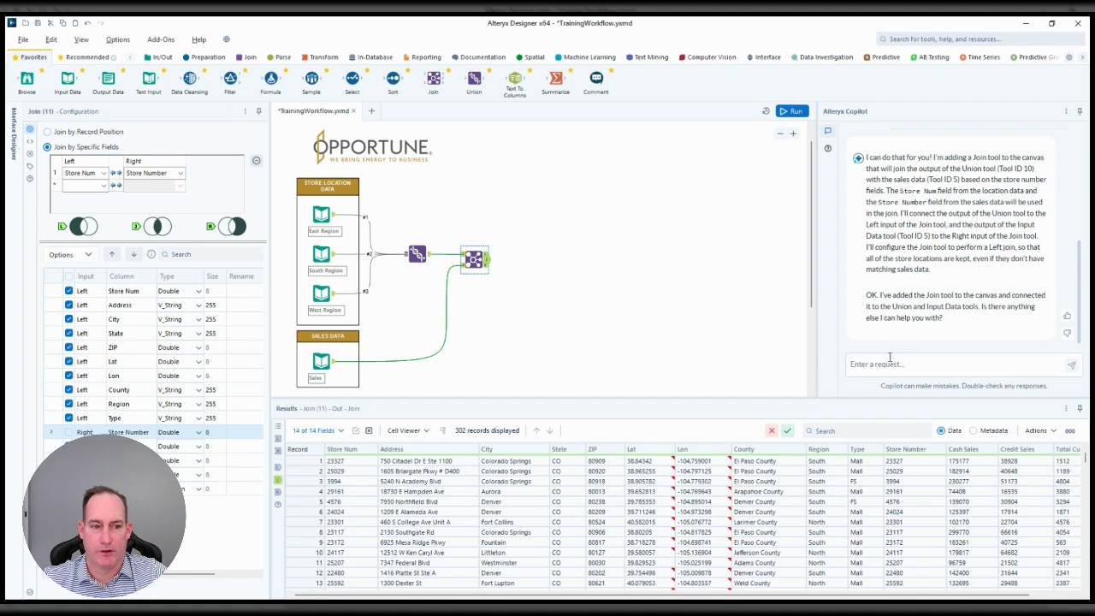
# Step: Scroll the Join results to check the 302 records with Cash Sales, Credit Sales and Total Customers
pyautogui.scroll(3, 928, 280)
pyautogui.scroll(2, 913, 285)
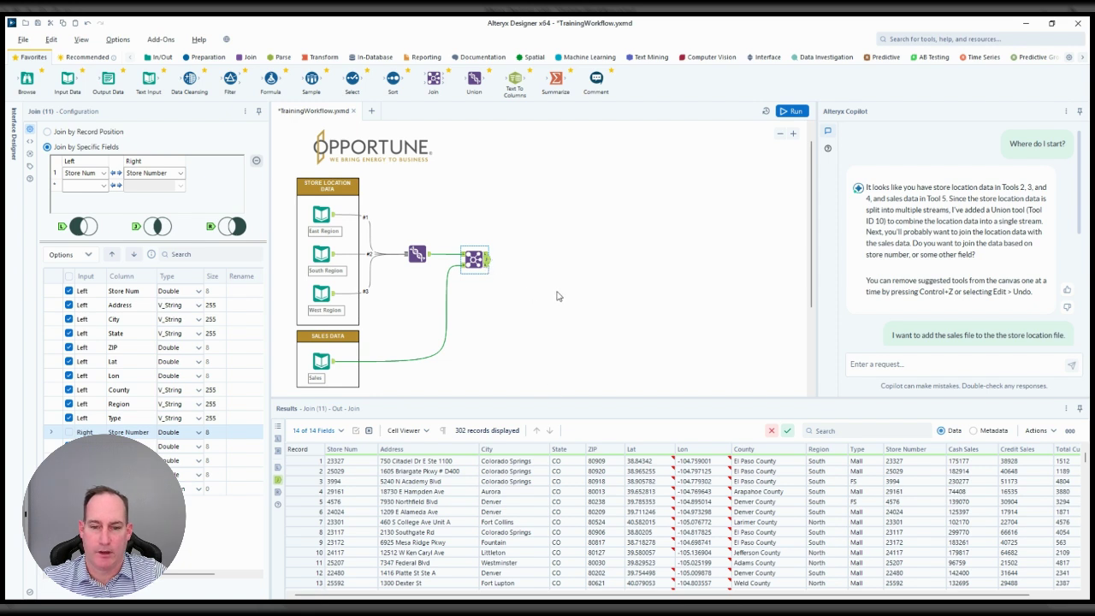
pyautogui.scroll(-1, 558, 294)
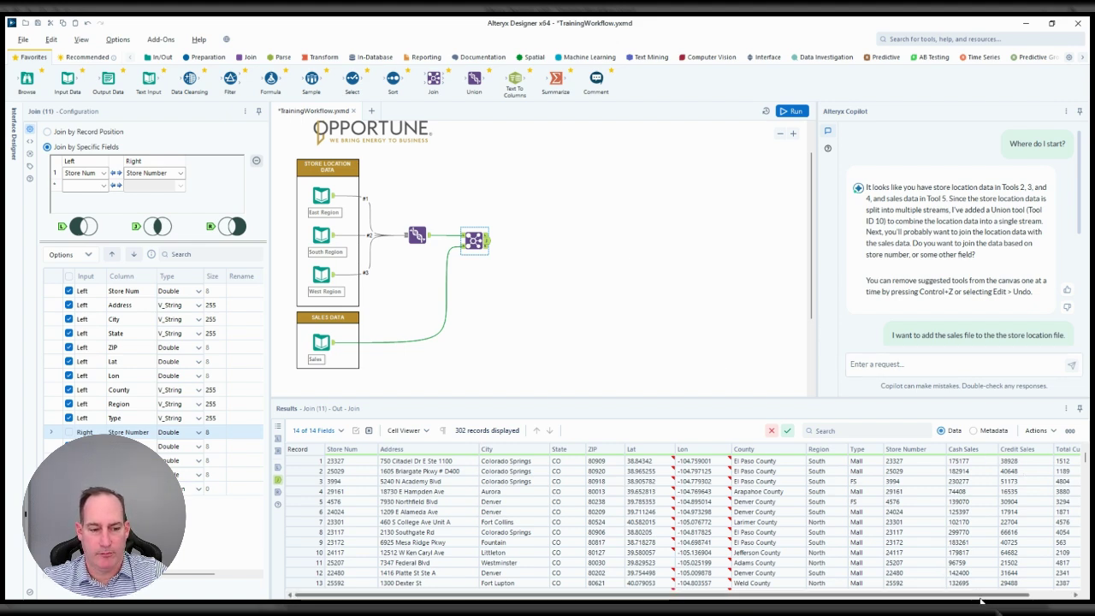
pyautogui.hscroll(1, 945, 596)
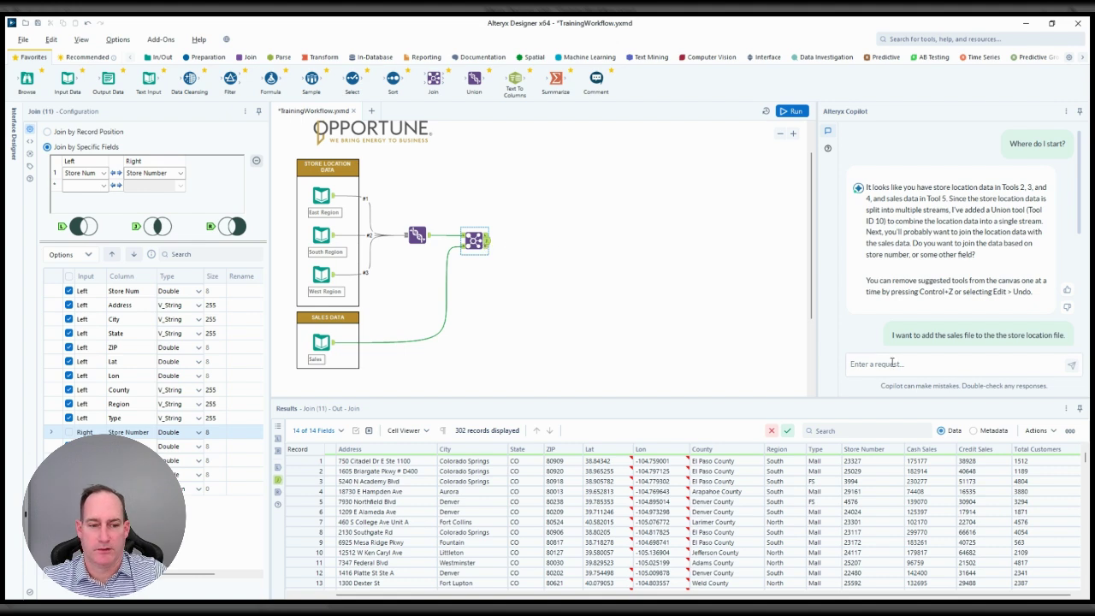
# Step: Ask Copilot for the sum of Cash Sales and Credit Sales and view the HTTP 500 error details
pyautogui.click(892, 363)
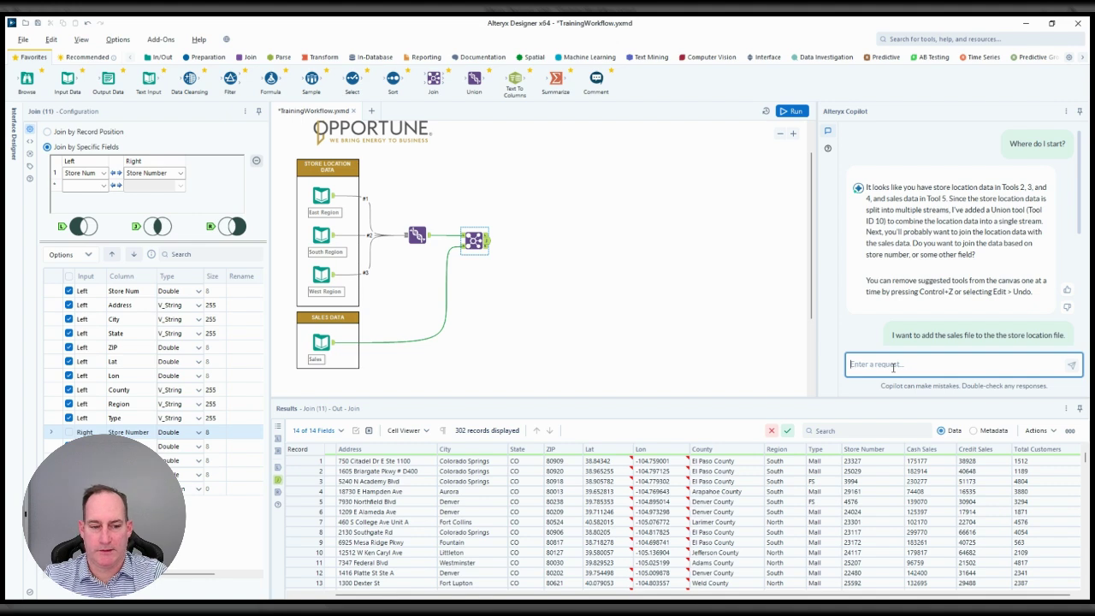
pyautogui.write('I')
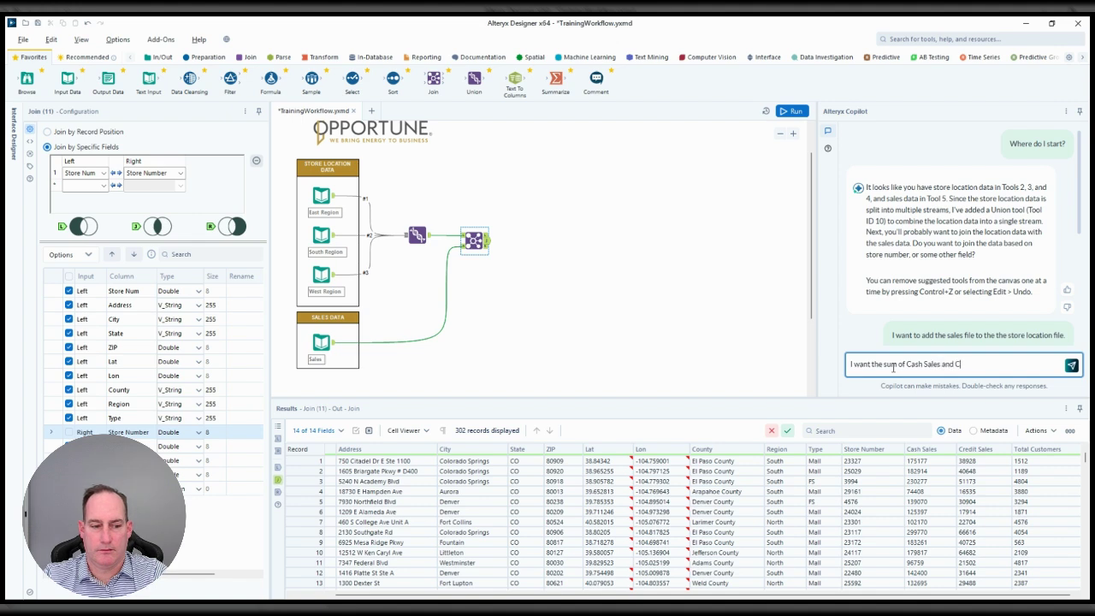
pyautogui.press('Return')
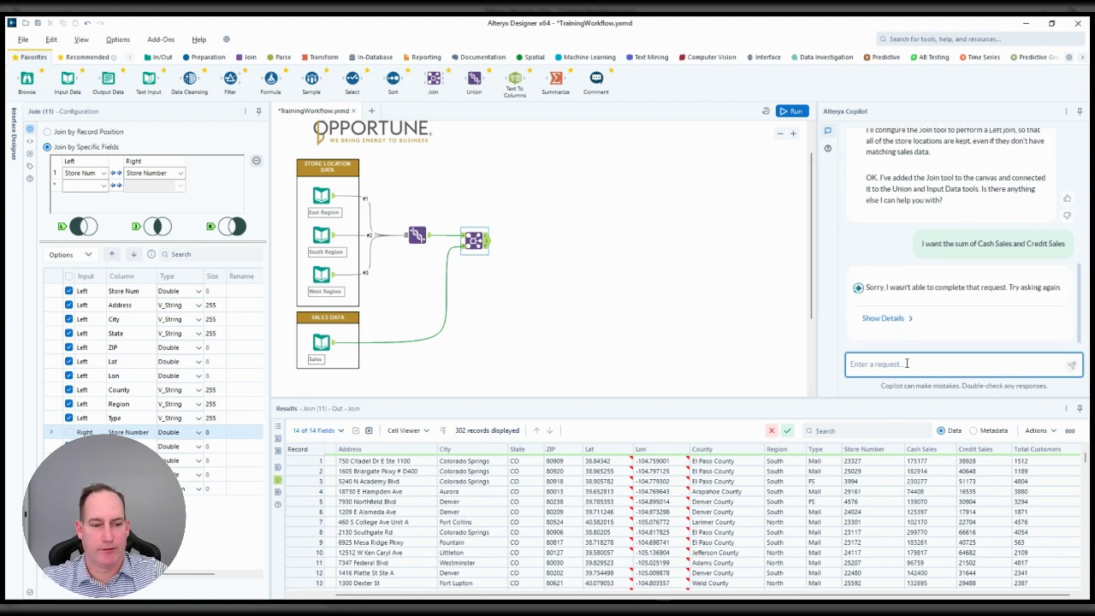
pyautogui.click(883, 317)
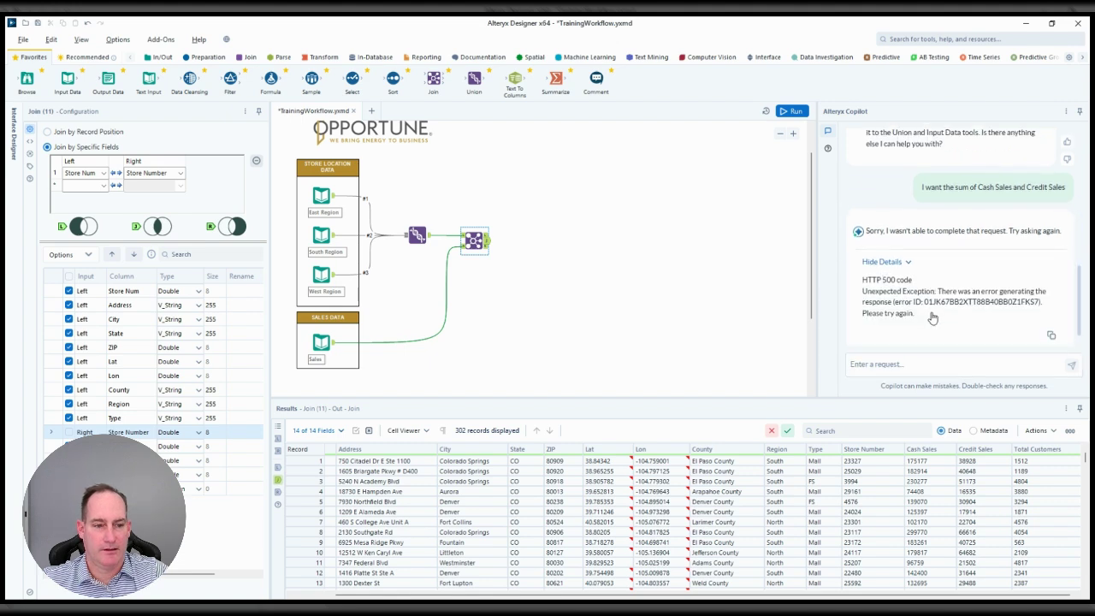
# Step: Resend the copied sum question so Copilot adds a Total Sales formula, [Cash Sales]+[Credit Sales]
pyautogui.click(876, 357)
pyautogui.moveTo(923, 164); pyautogui.dragTo(1070, 166)
pyautogui.hotkey('ctrl', 'c')
pyautogui.click(874, 363)
pyautogui.hotkey('ctrl', 'v')
pyautogui.press('Return')
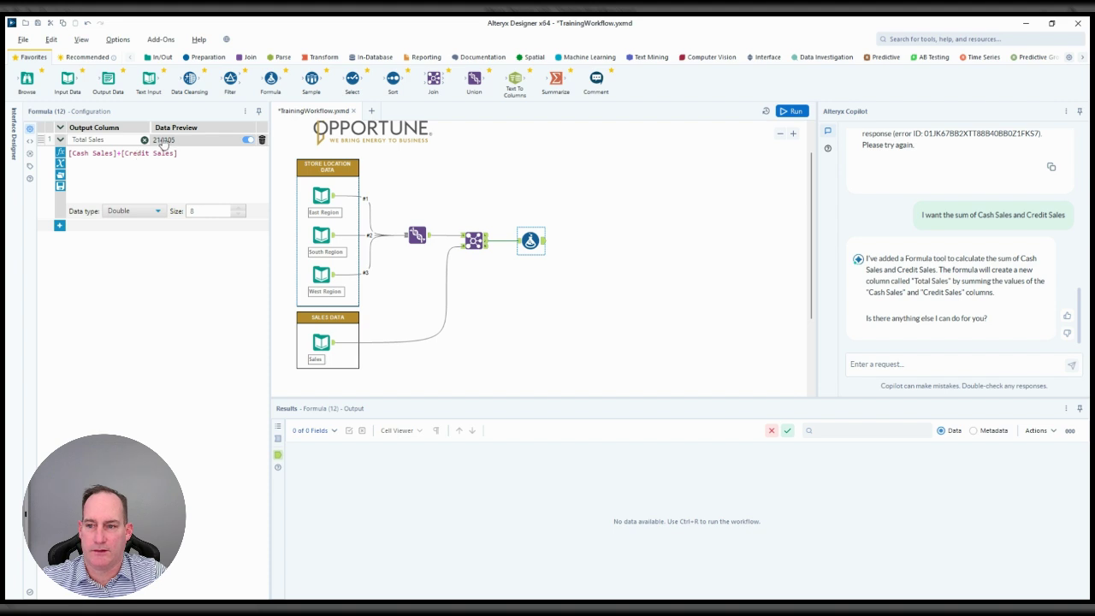
# Step: Run the workflow and scroll the Formula output to Total Sales, showing 214105 for the first store
pyautogui.click(793, 119)
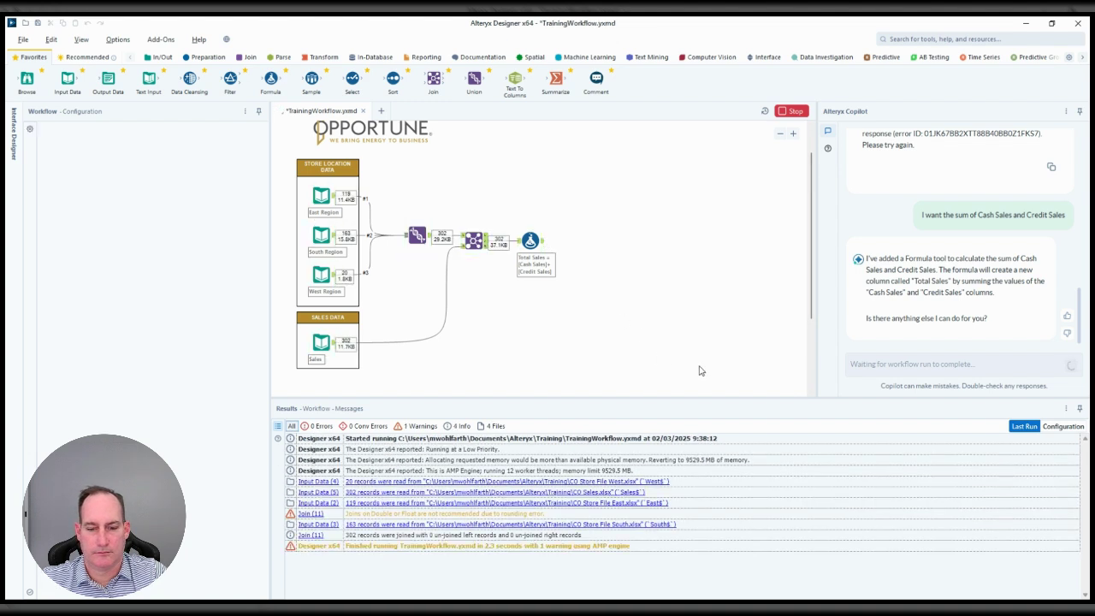
pyautogui.click(531, 241)
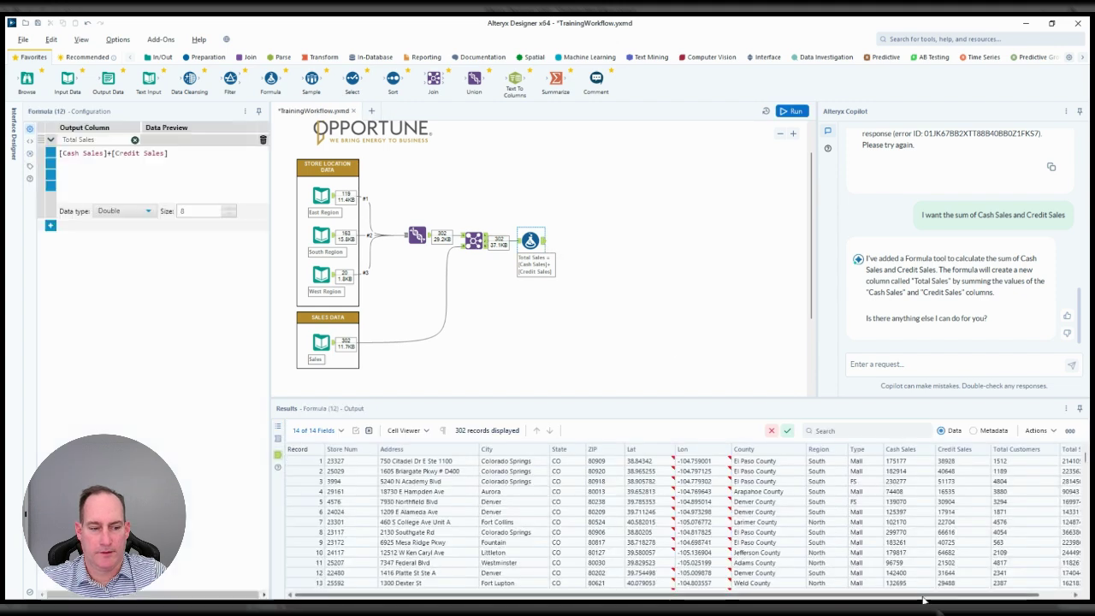
pyautogui.hscroll(1, 898, 594)
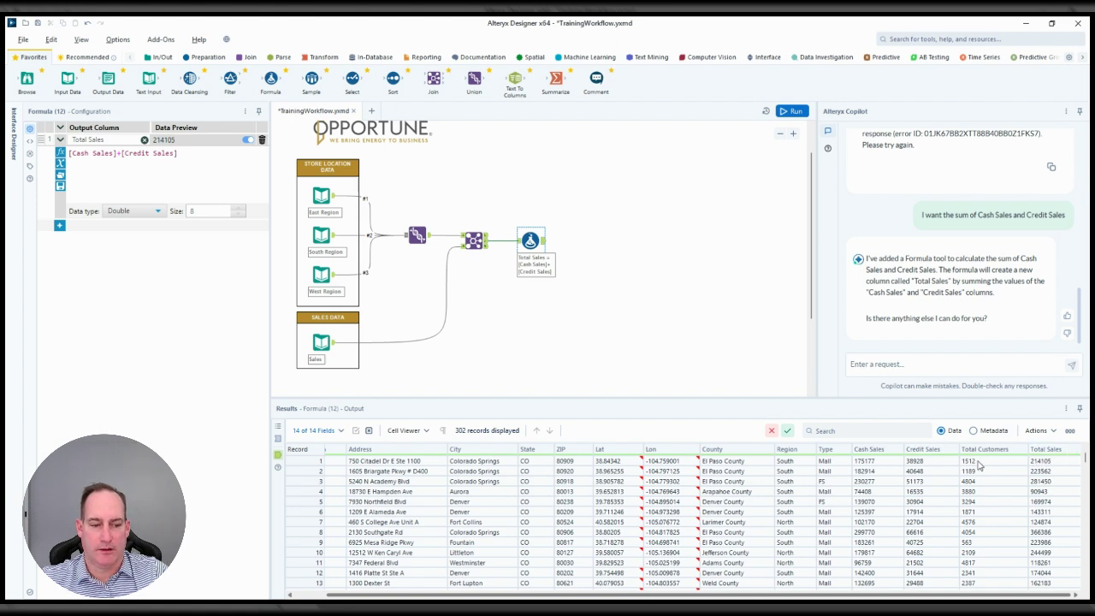
# Step: Send Copilot 'I want to see the Average Sales per Customer', yielding a formula with a parse error
pyautogui.click(908, 365)
pyautogui.write('I want to see th')
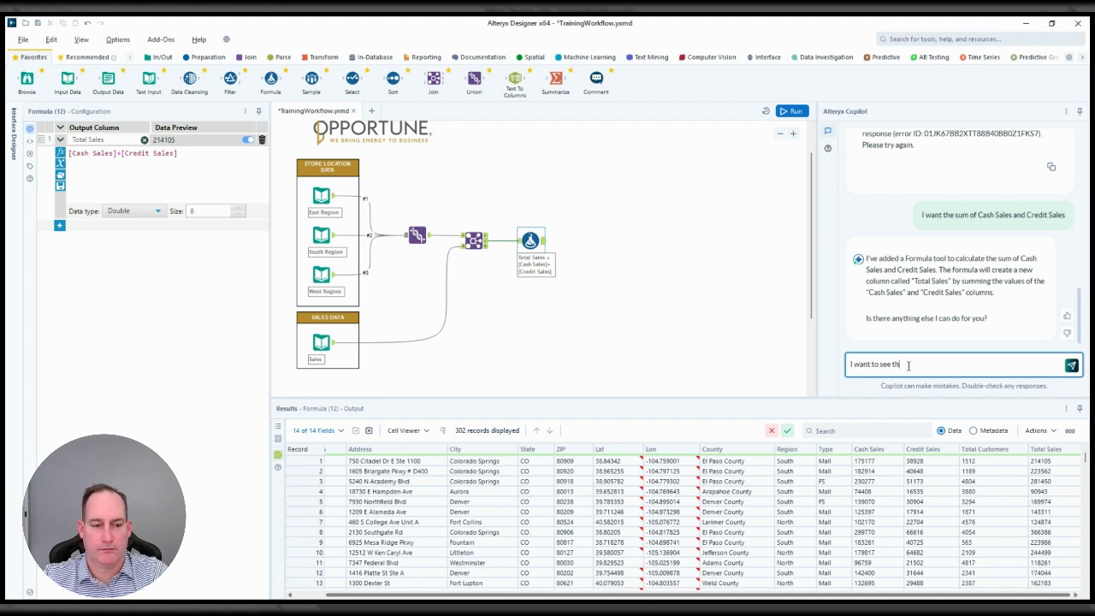
pyautogui.write('e Average Sales per')
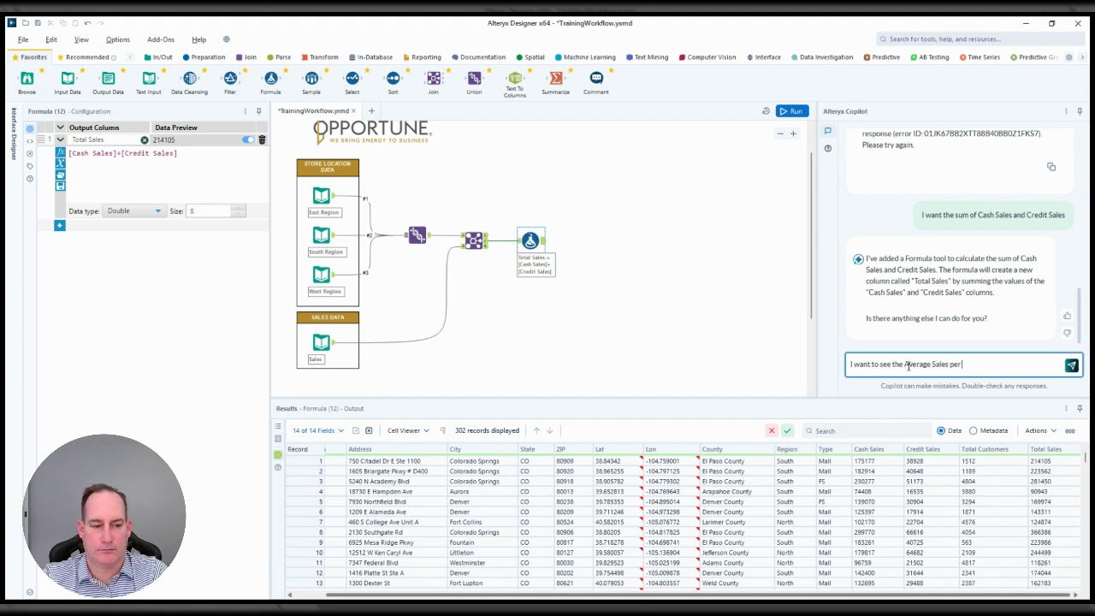
pyautogui.write(' Custom')
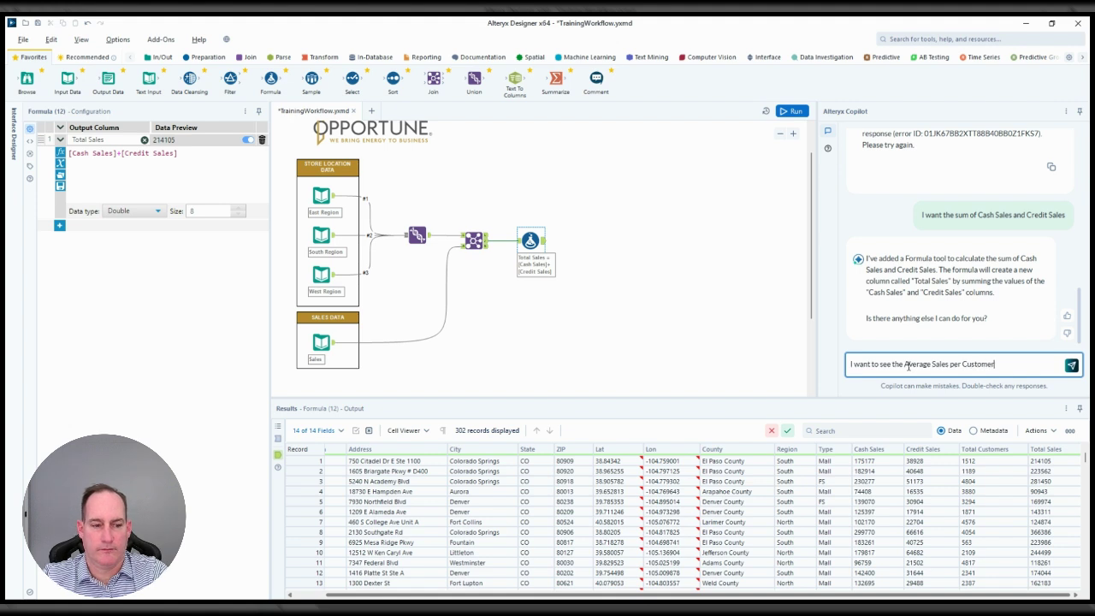
pyautogui.write('er')
pyautogui.press('Return')
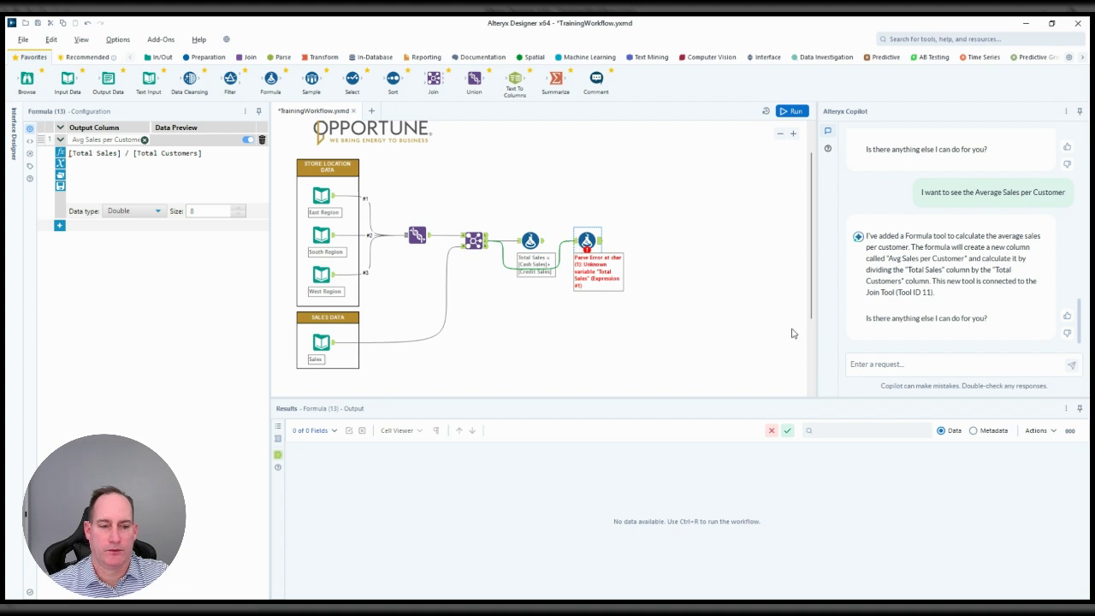
pyautogui.click(890, 364)
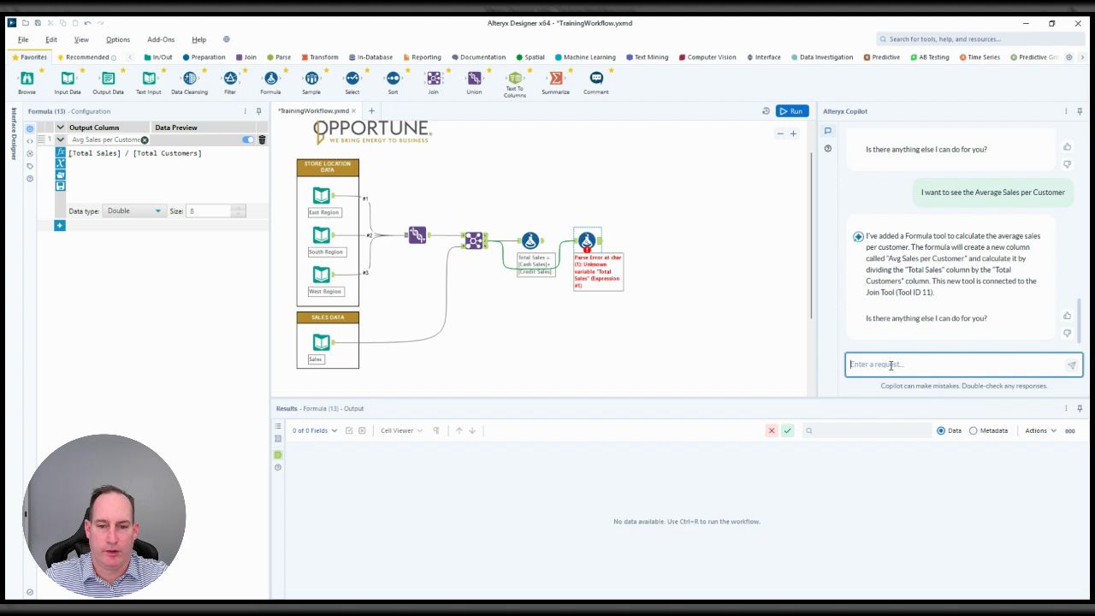
# Step: Select Formula 12 and ask Copilot to connect the new formula to Formula Tool 12
pyautogui.click(530, 241)
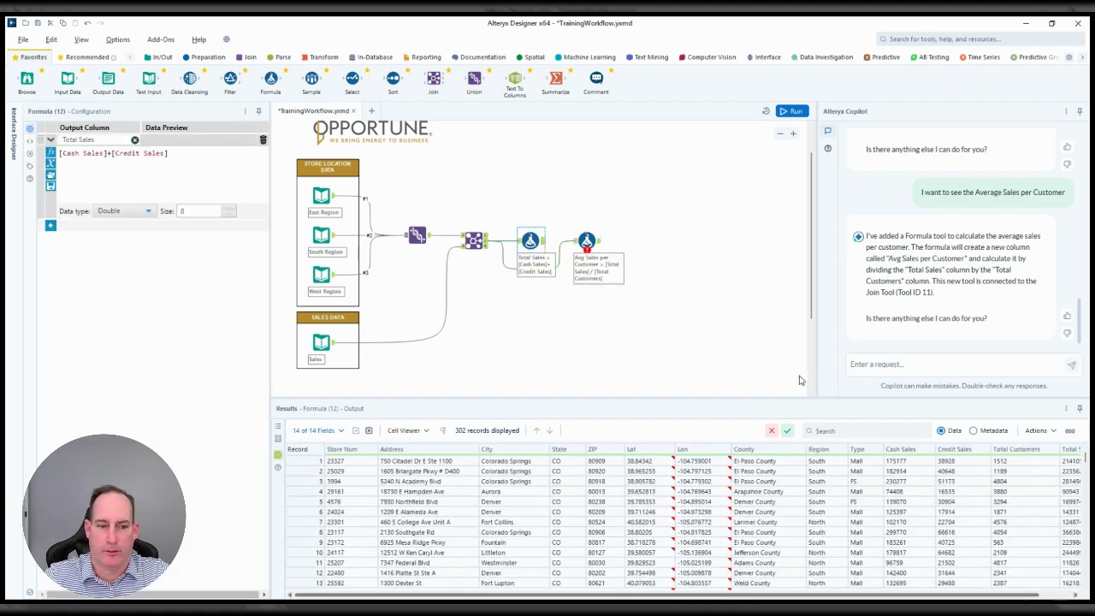
pyautogui.click(886, 363)
pyautogui.write('That formula tool you just created should connect to Formula To')
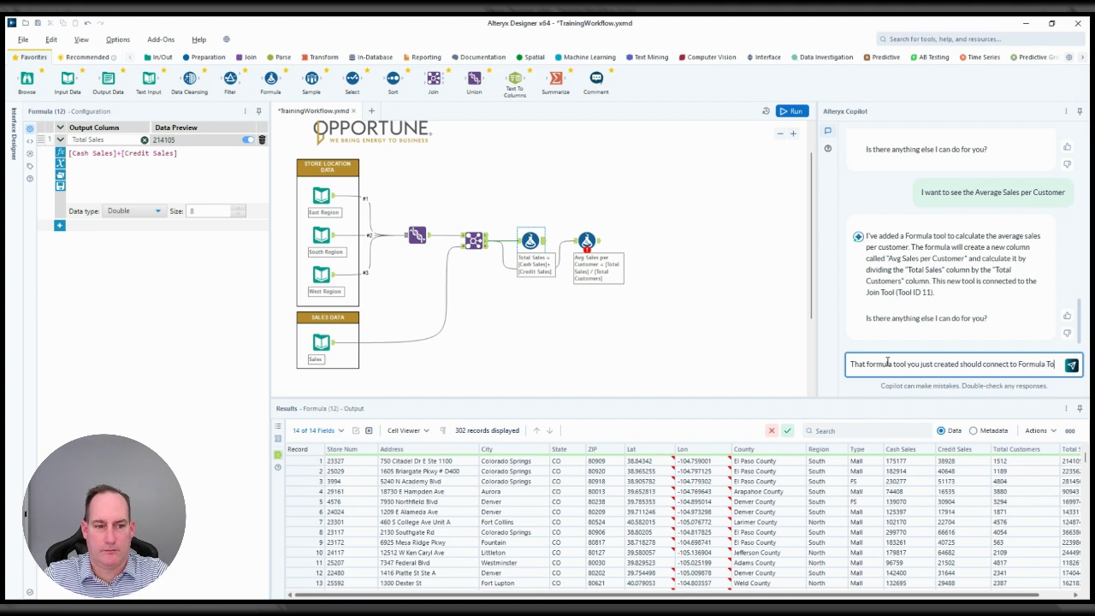
pyautogui.write('12')
pyautogui.press('Return')
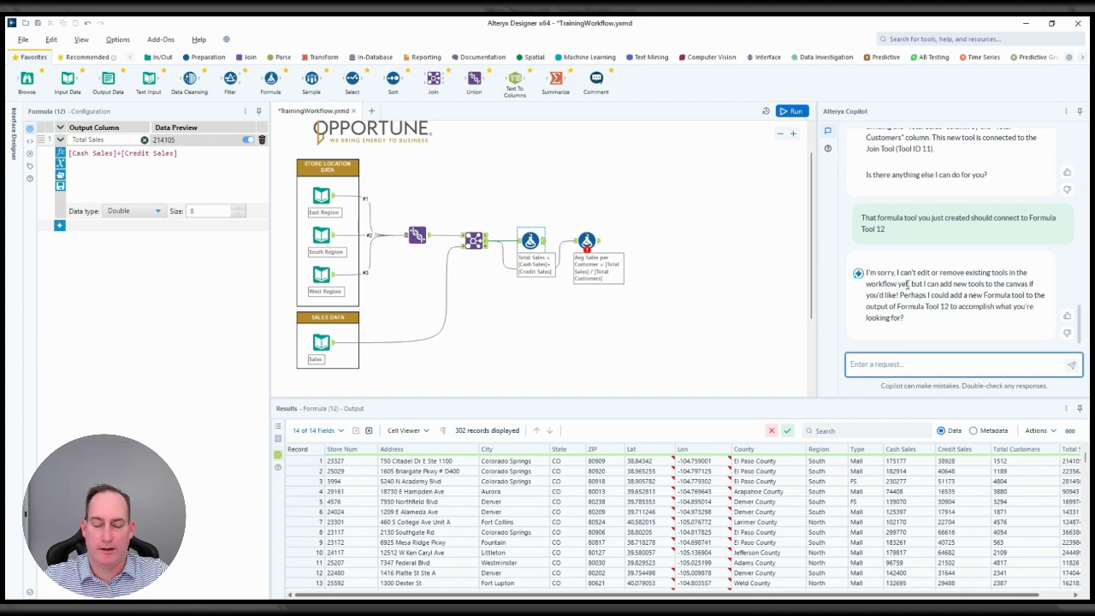
# Step: Connect Formula 12's output to Formula 13 and confirm Avg Sales per Customer shows 141.603836
pyautogui.click(565, 245)
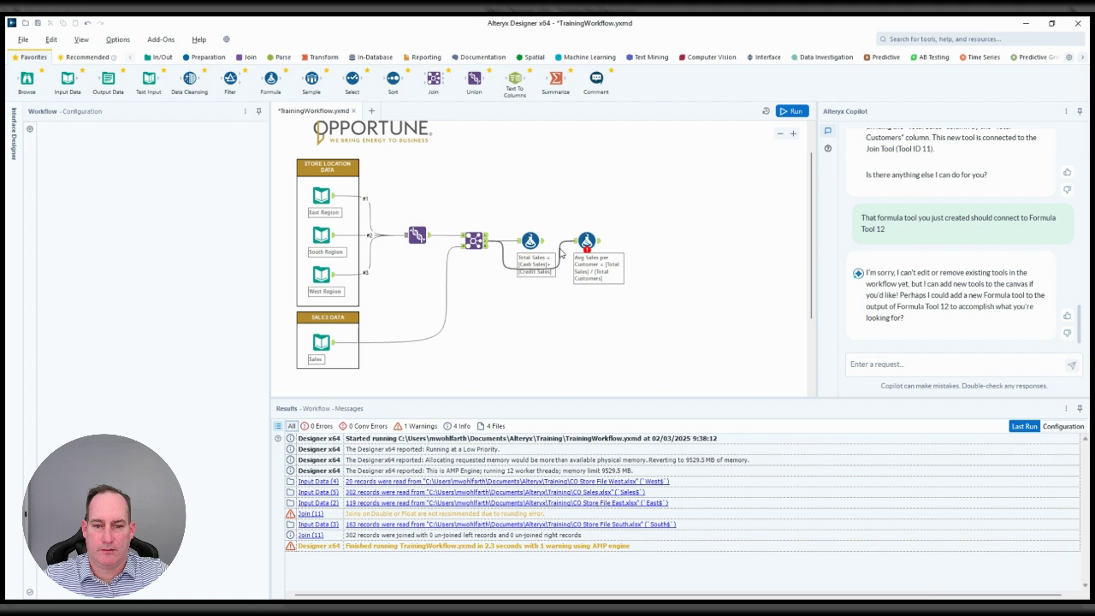
pyautogui.moveTo(562, 254)
pyautogui.mouseDown()
pyautogui.moveTo(573, 273)
pyautogui.moveTo(579, 241)
pyautogui.mouseUp()
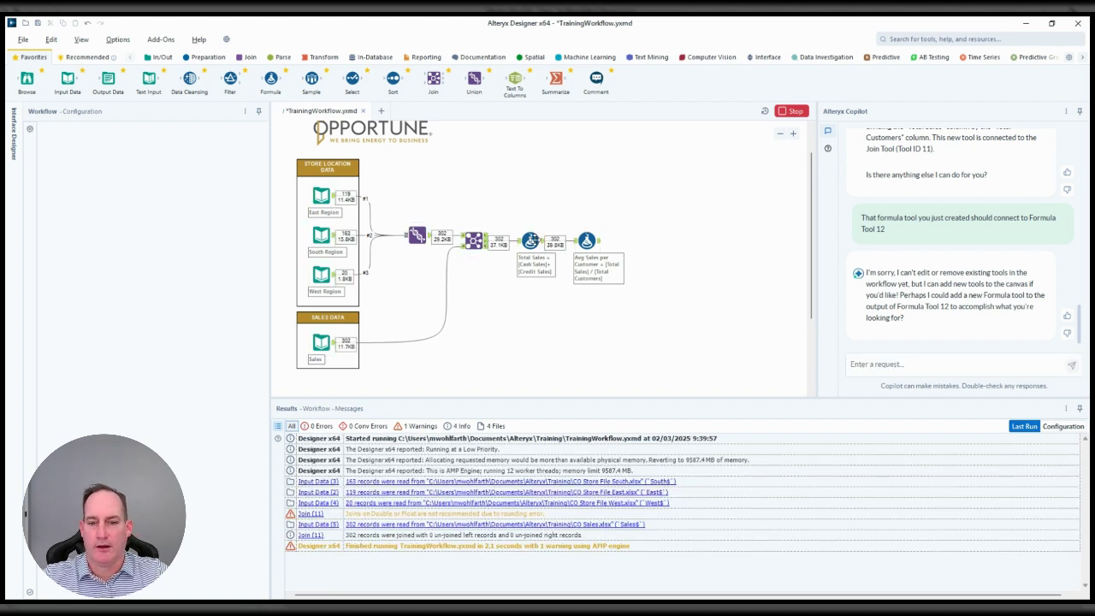
pyautogui.click(530, 239)
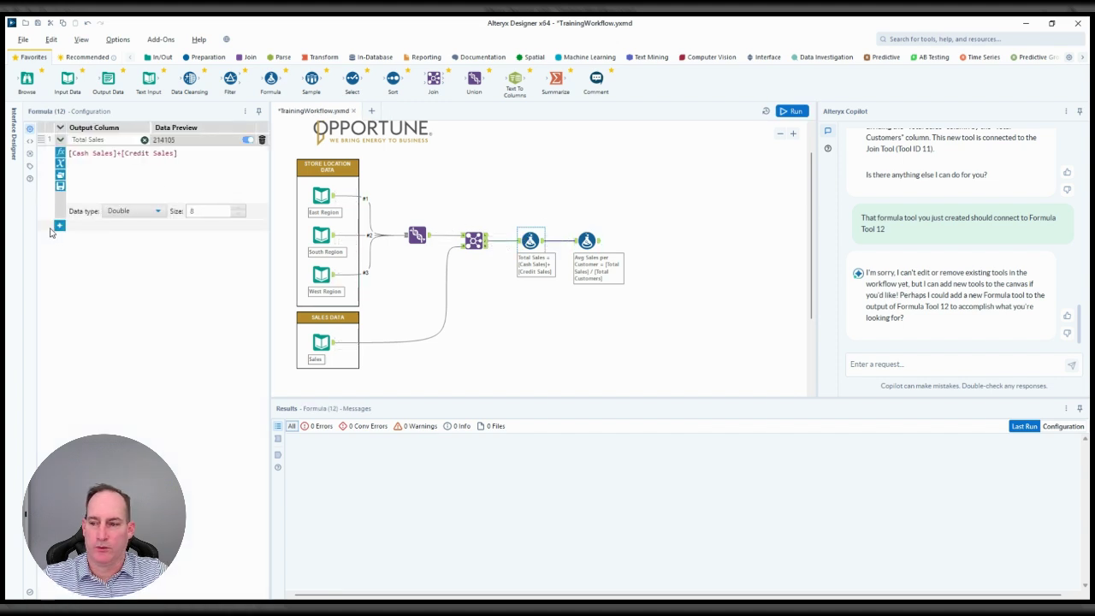
pyautogui.click(599, 247)
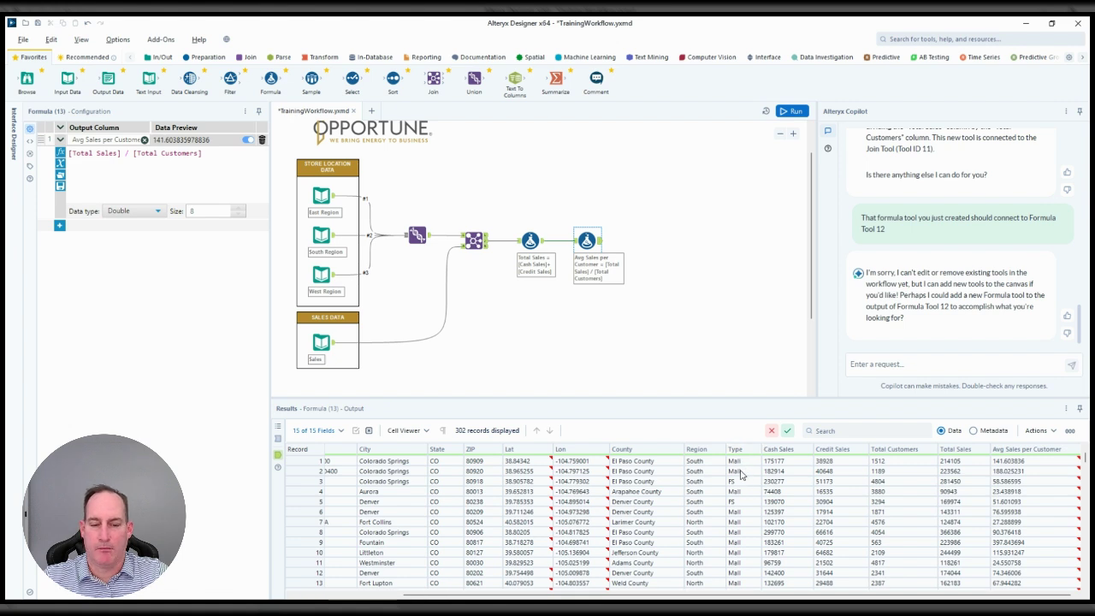
# Step: Ask Copilot to filter on Type "Mall", then to connect it to Formula 13
pyautogui.click(878, 368)
pyautogui.write('Can y')
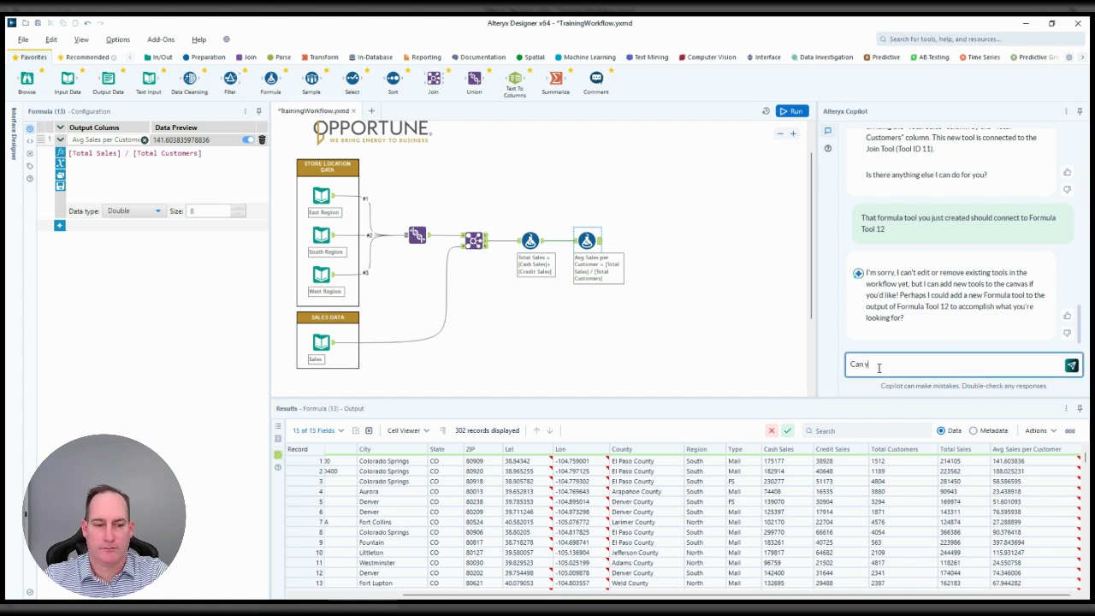
pyautogui.write('ou enly filt')
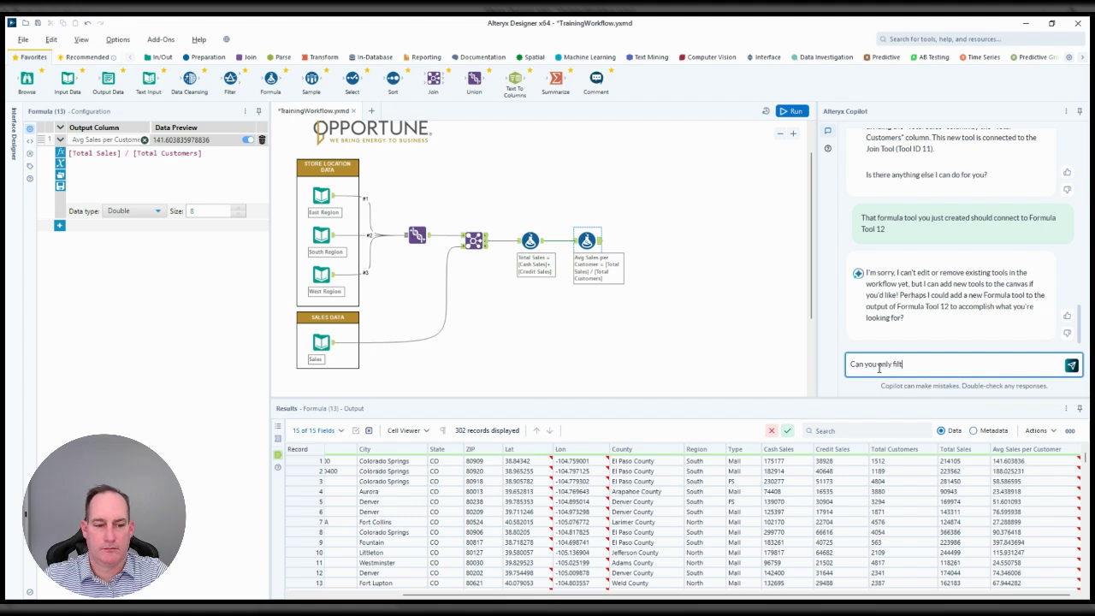
pyautogui.write('er on Type "Mall"?')
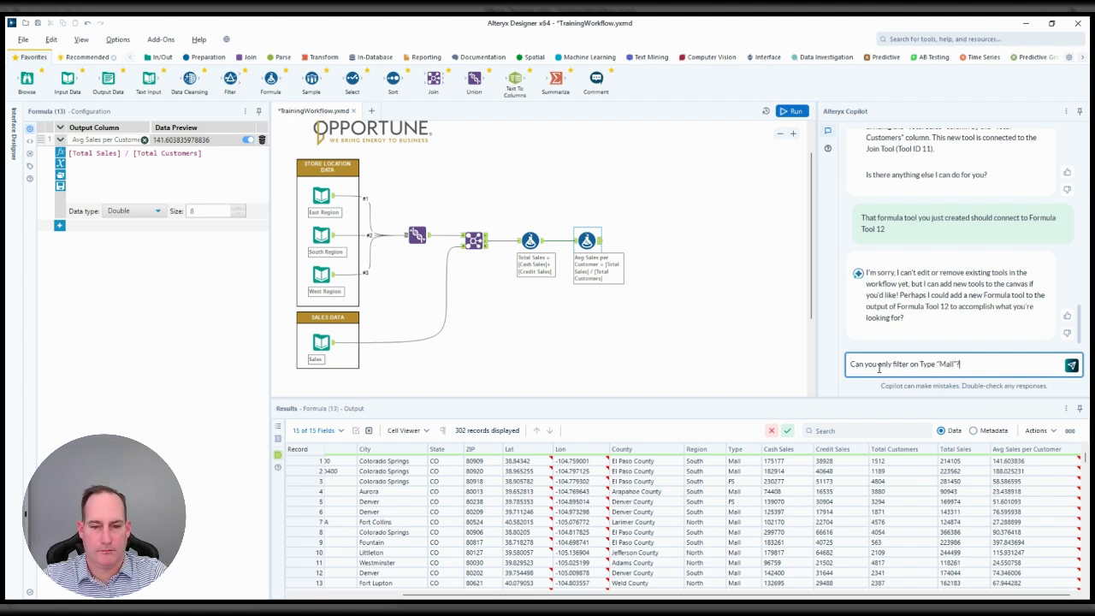
pyautogui.press('Return')
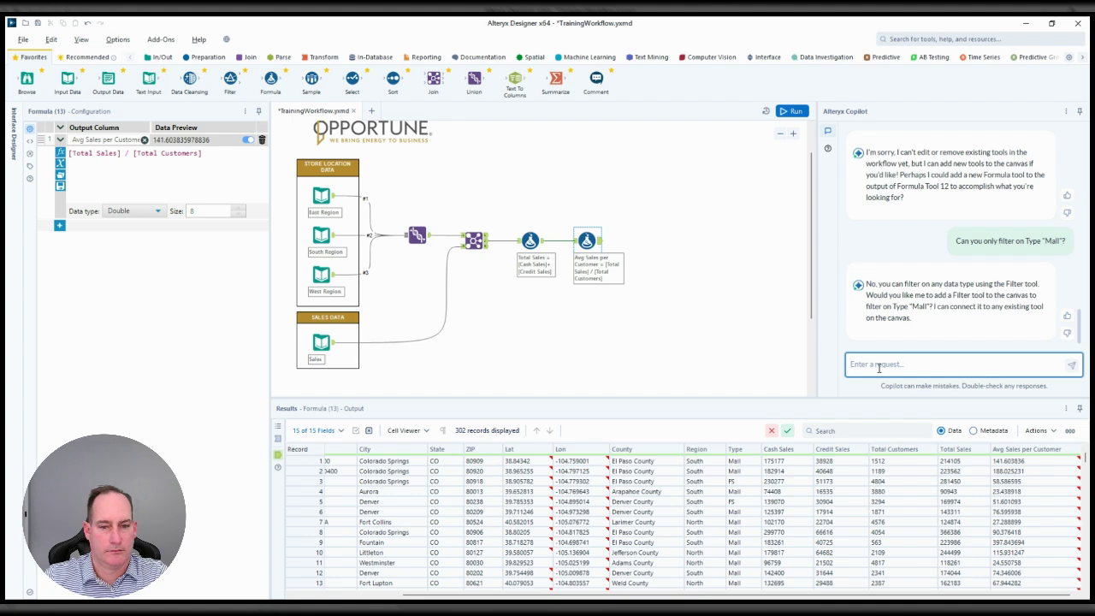
pyautogui.write('Connect to F')
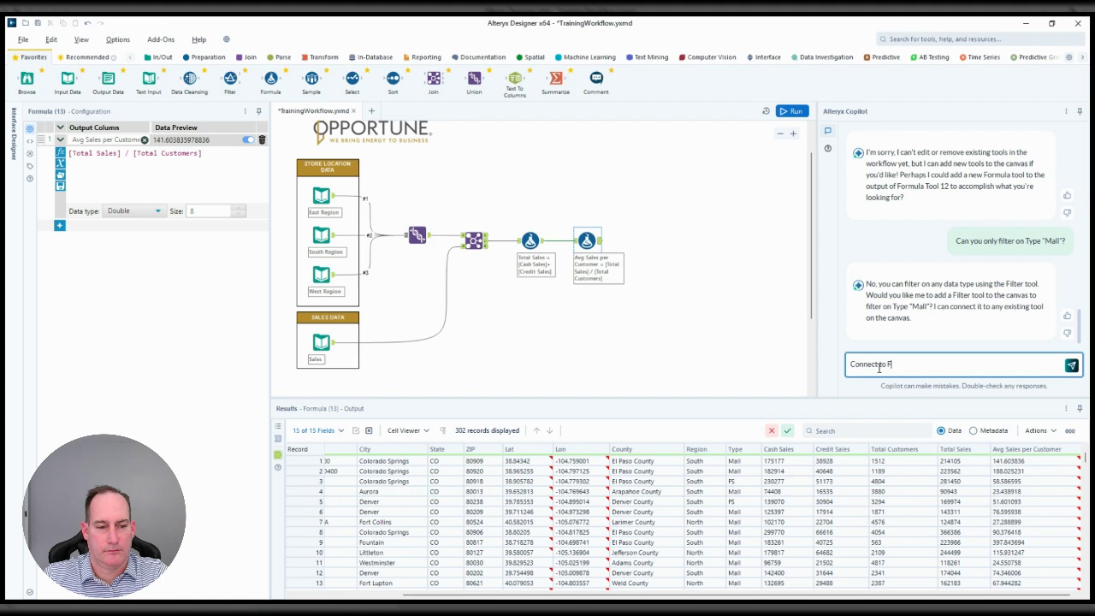
pyautogui.write('ormula 13')
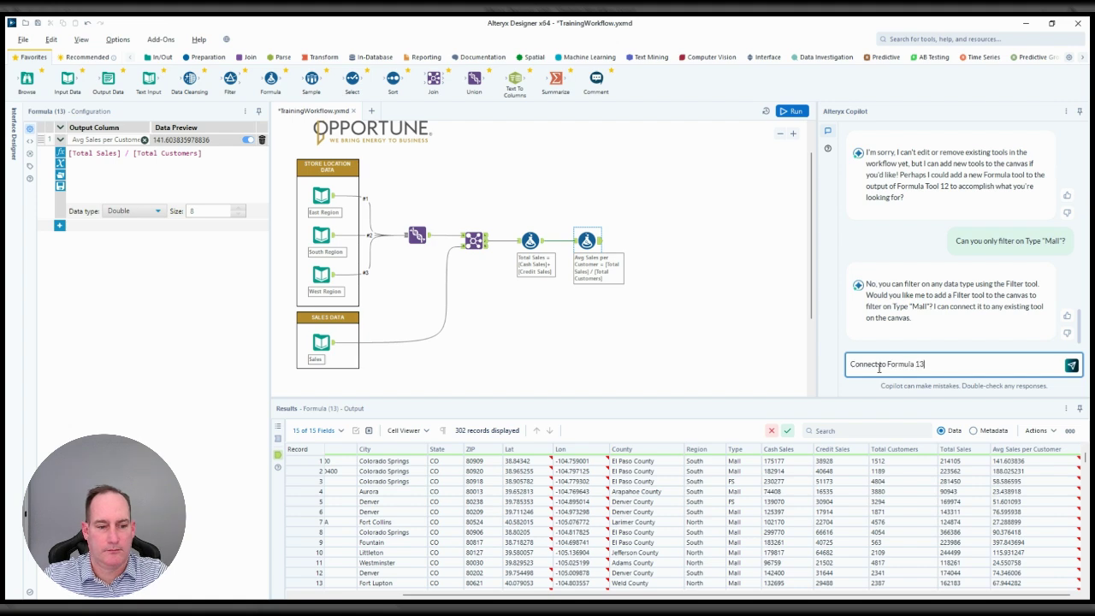
pyautogui.press('Return')
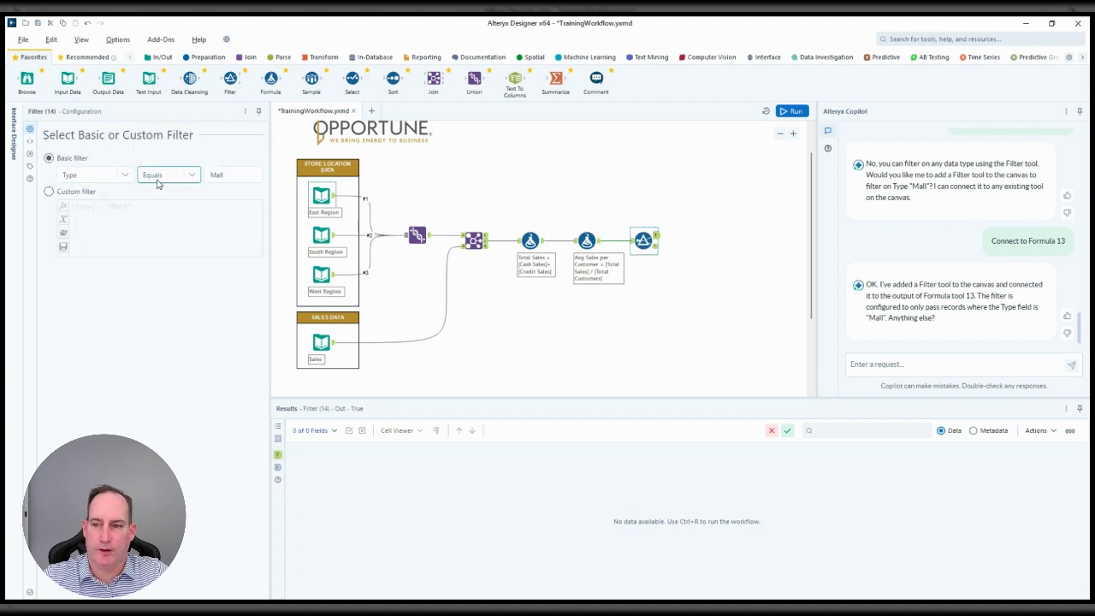
# Step: Run the workflow and inspect the Filter's True (260 Mall) and False (42) outputs
pyautogui.click(789, 111)
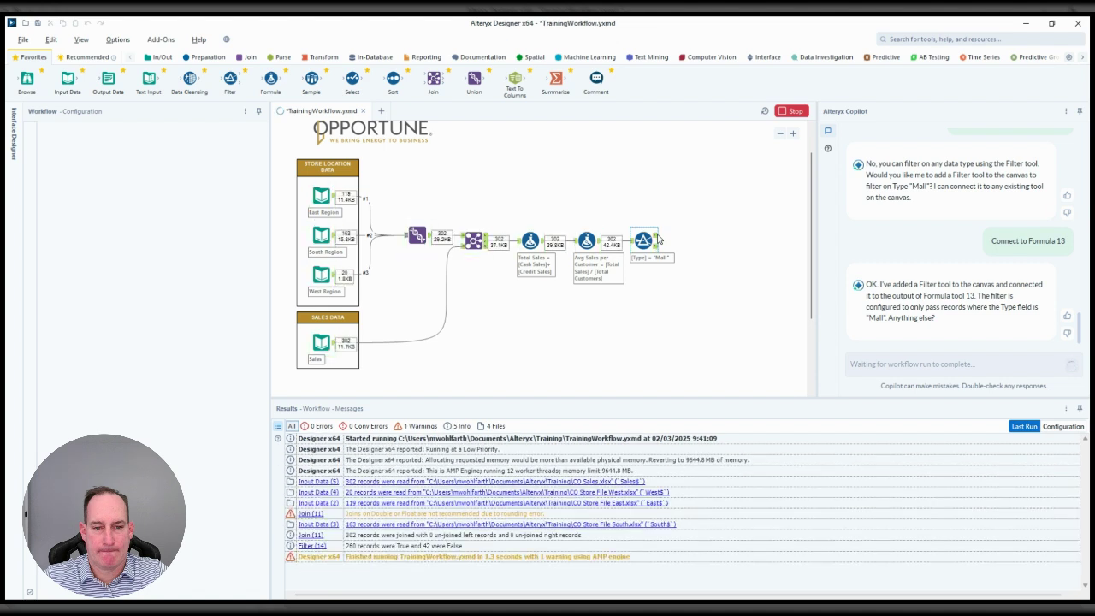
pyautogui.click(655, 239)
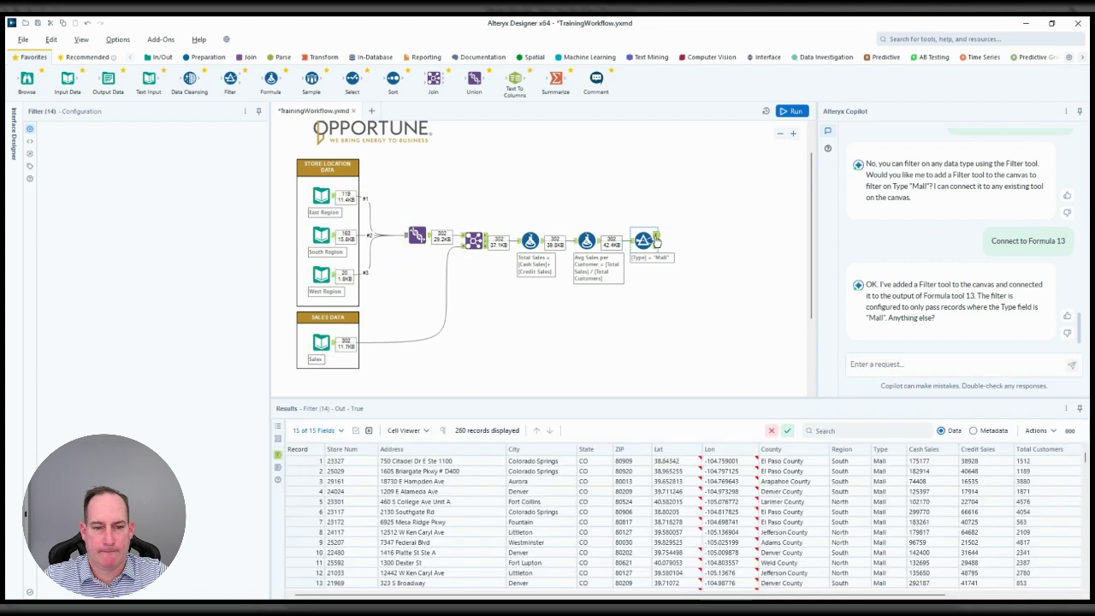
pyautogui.scroll(-4, 889, 530)
pyautogui.click(655, 247)
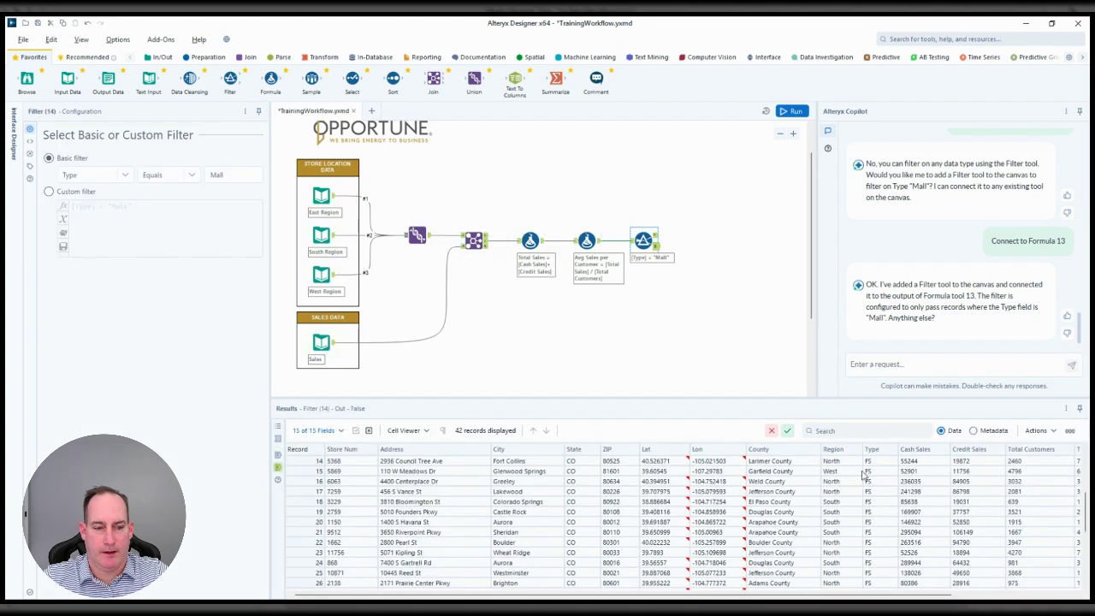
pyautogui.scroll(-3, 844, 532)
pyautogui.scroll(-3, 845, 530)
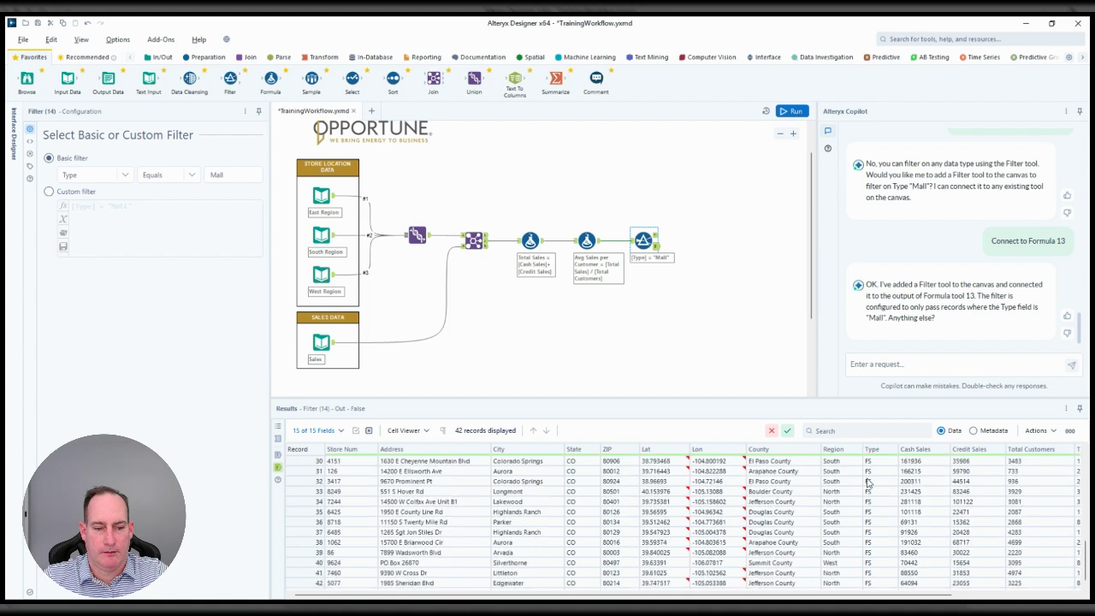
pyautogui.click(725, 226)
pyautogui.click(652, 241)
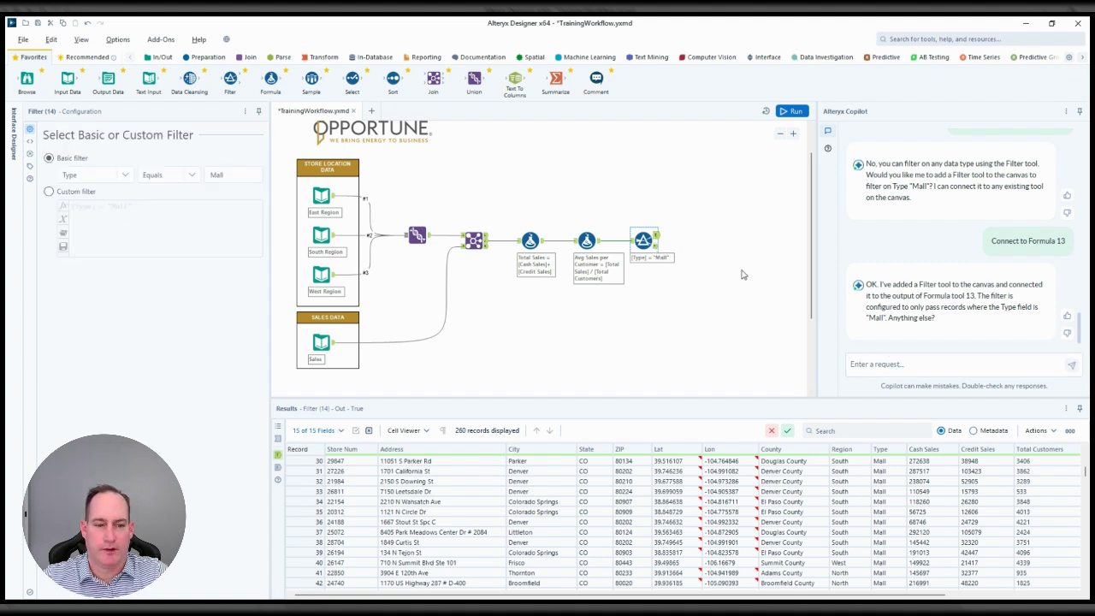
# Step: Send Copilot the request 'Can you create the Sum of Total Sales by Region'
pyautogui.click(889, 364)
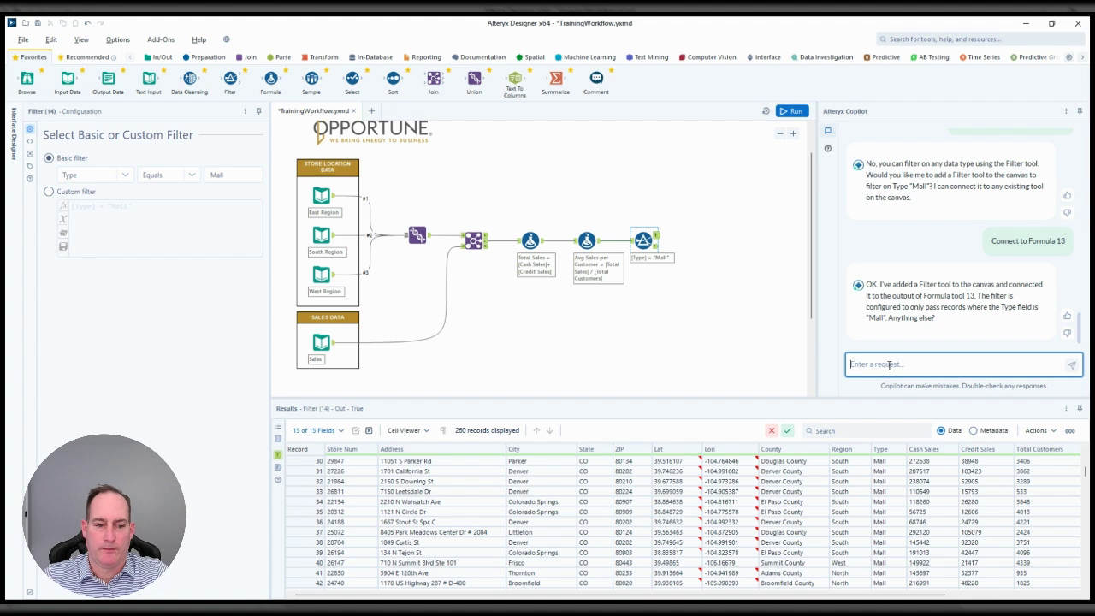
pyautogui.write('The Sum of')
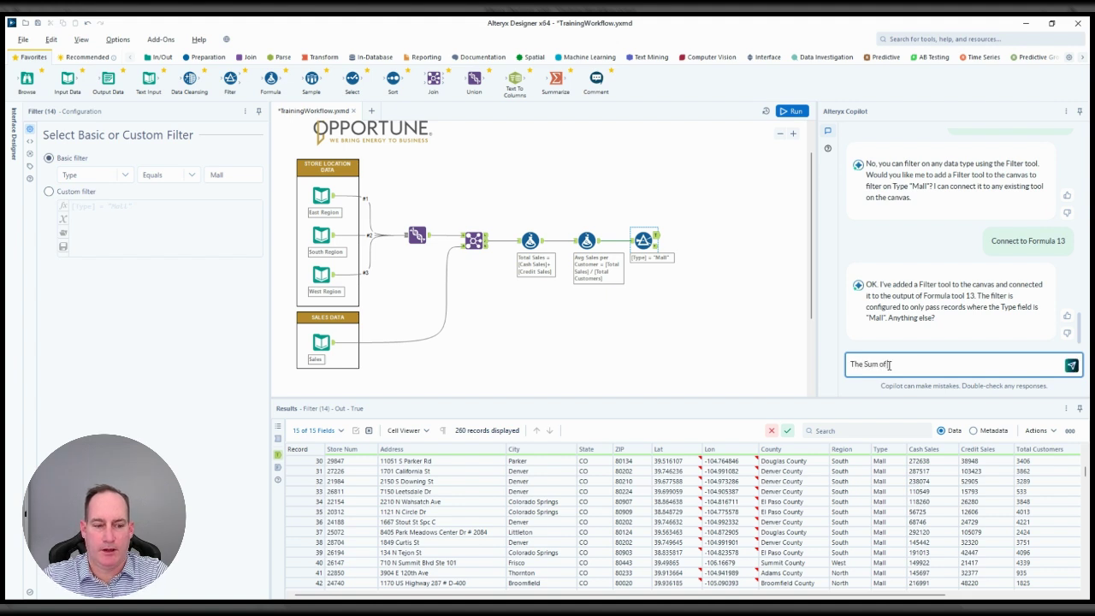
pyautogui.write(' Total Sales by Region')
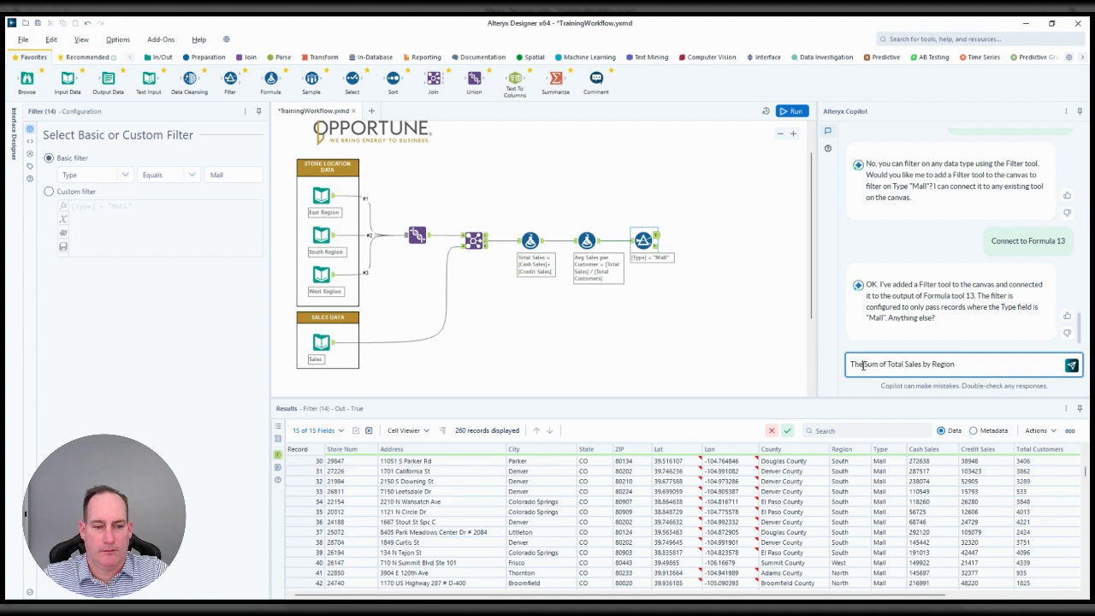
pyautogui.moveTo(864, 364); pyautogui.dragTo(847, 364)
pyautogui.write('Can you')
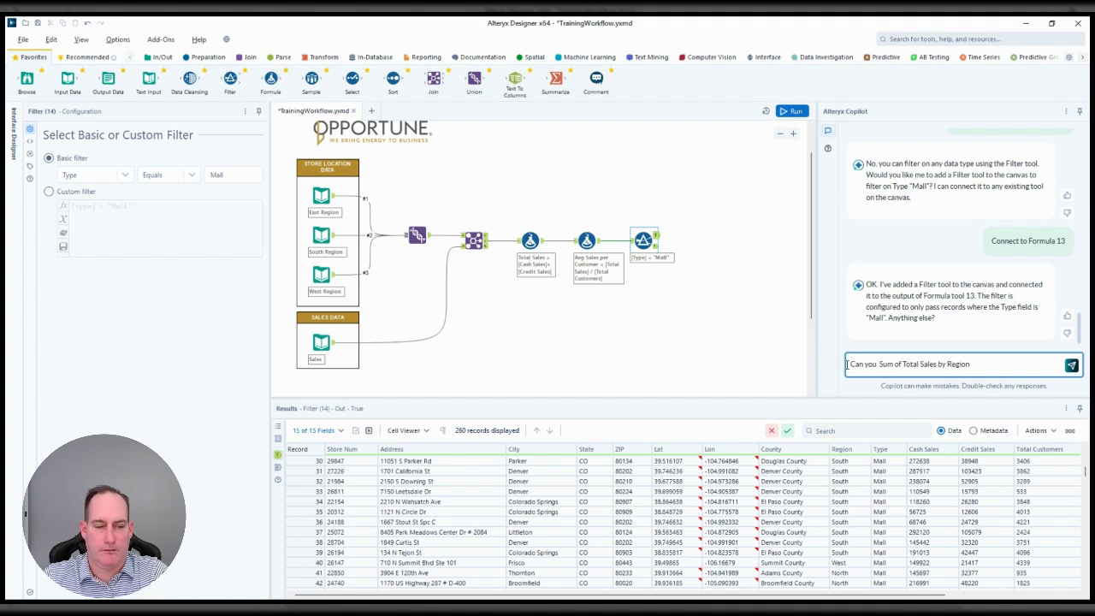
pyautogui.write(' create the')
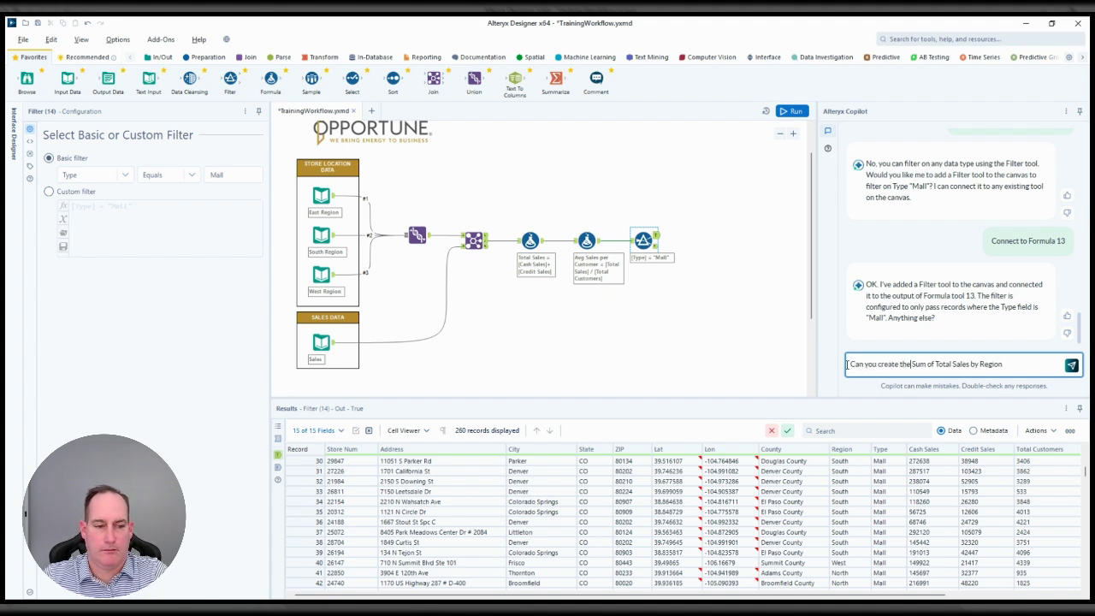
pyautogui.press('Return')
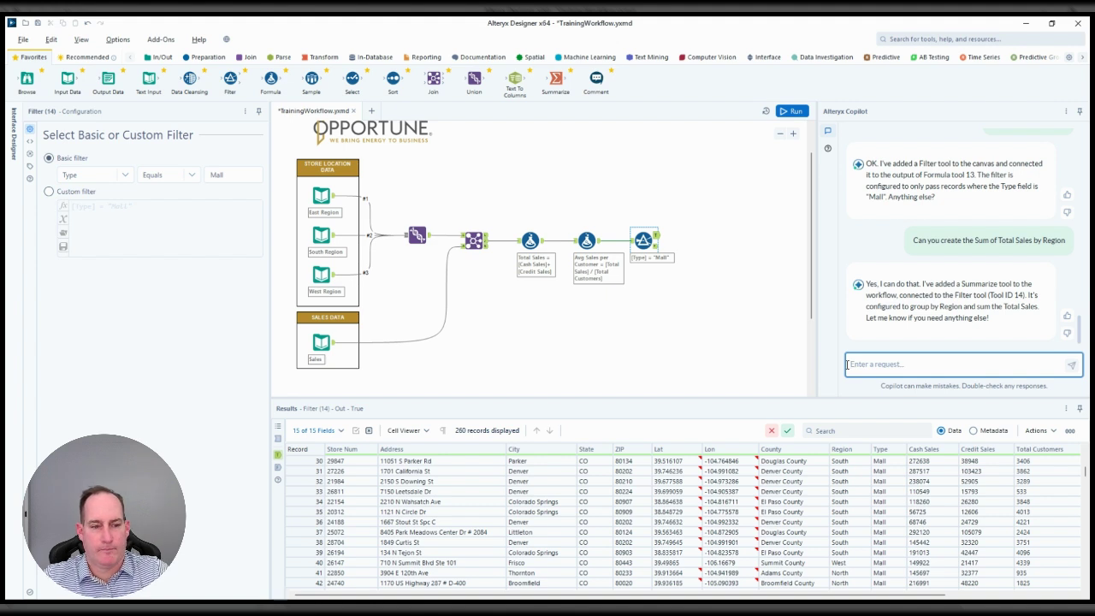
# Step: Rerun the workflow with ctrl+r and resend the Sum of Total Sales by Region request
pyautogui.click(718, 237)
pyautogui.hotkey('ctrl', 'r')
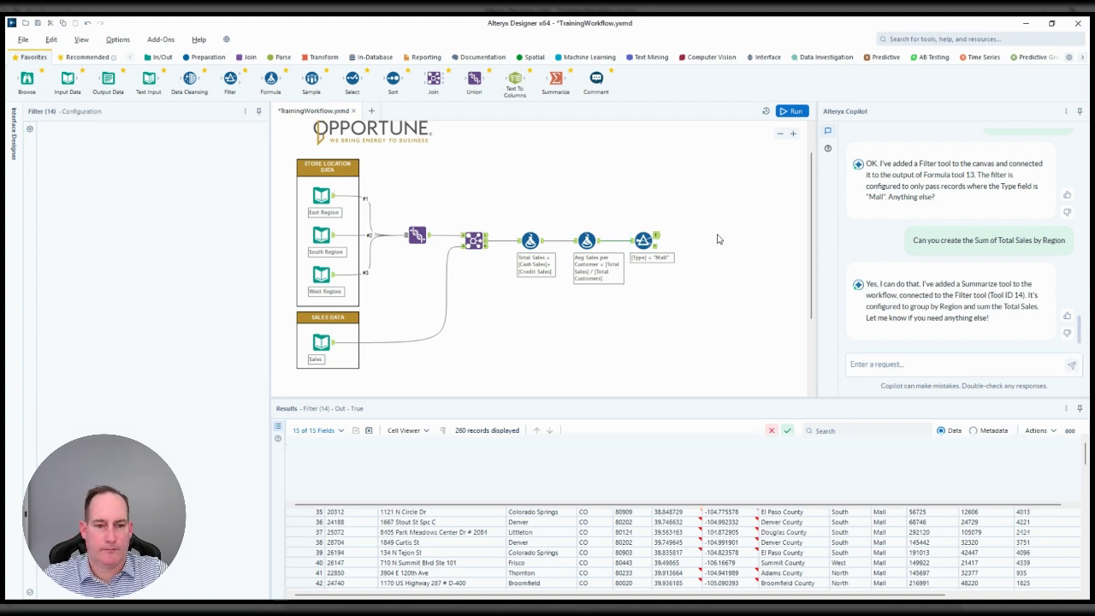
pyautogui.click(657, 239)
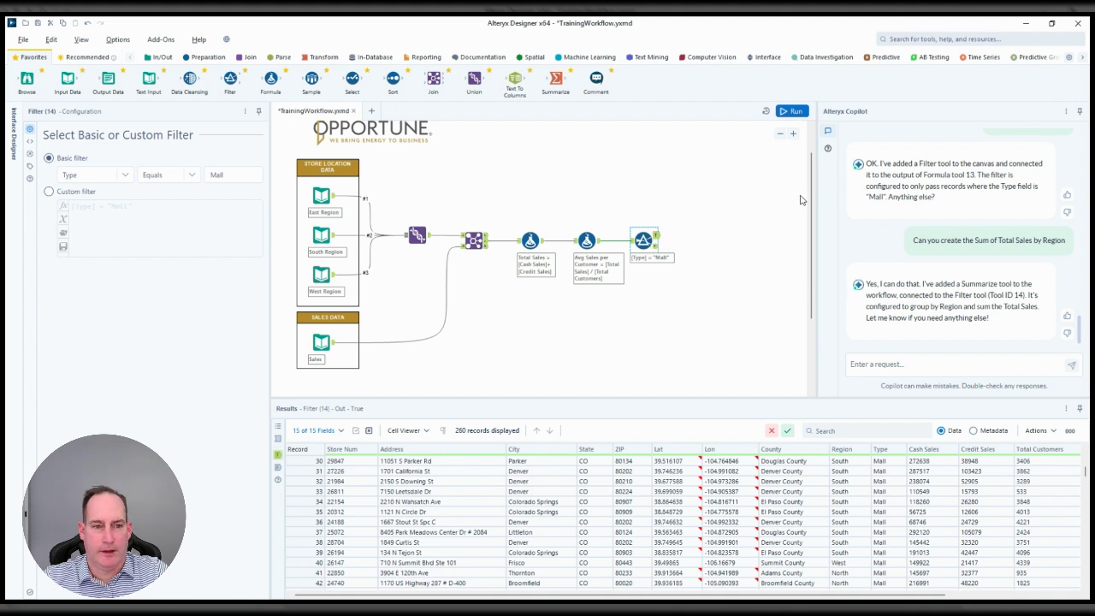
pyautogui.moveTo(809, 189); pyautogui.dragTo(811, 306)
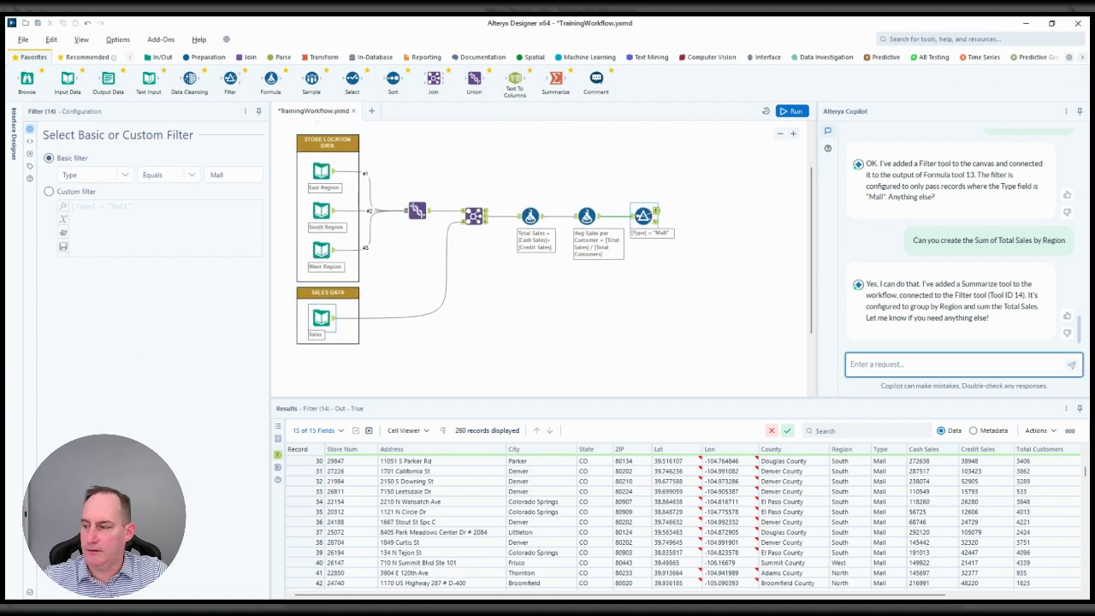
pyautogui.write('Can you create the Sum of Total Sales by Region')
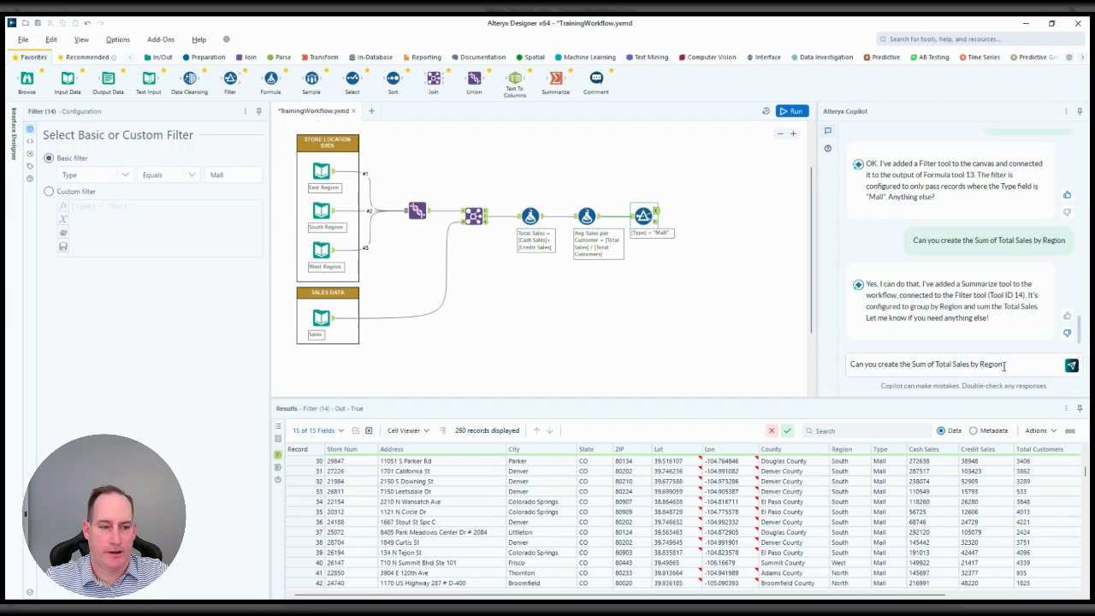
pyautogui.click(1070, 365)
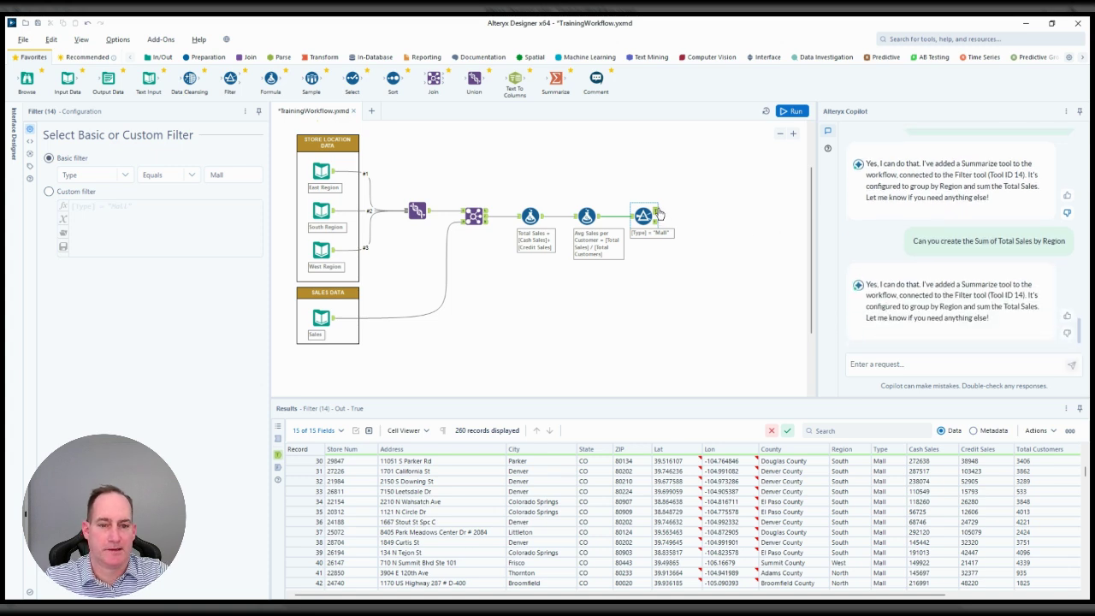
# Step: Submit thumbs-down feedback under Other: 'Did not add correct tool'
pyautogui.click(1067, 333)
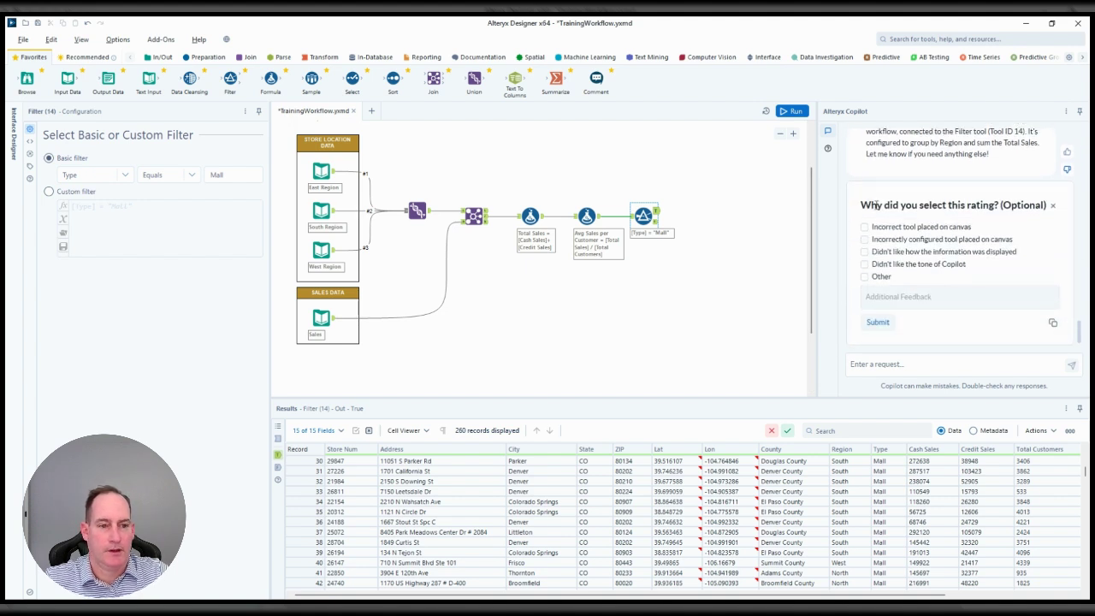
pyautogui.click(865, 277)
pyautogui.click(887, 295)
pyautogui.write('Did not add')
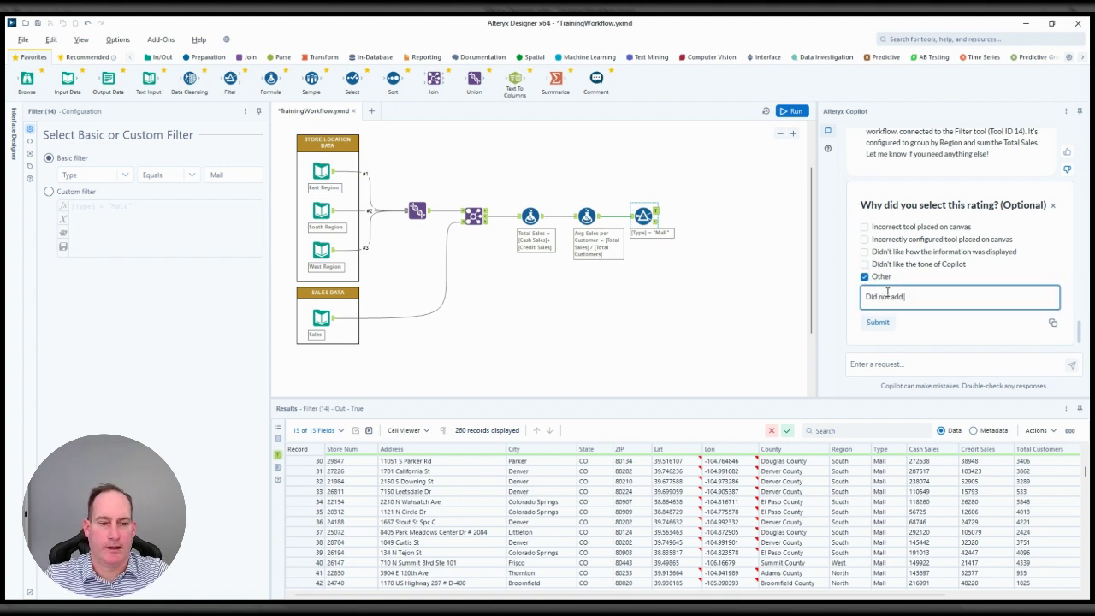
pyautogui.write(' correct tool to canvas')
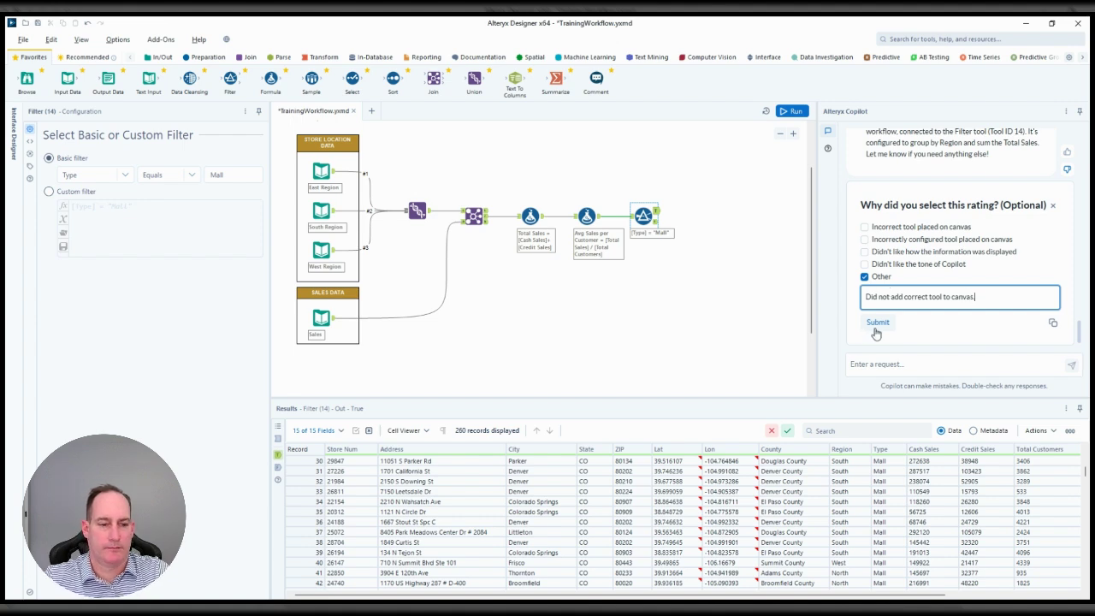
pyautogui.click(877, 321)
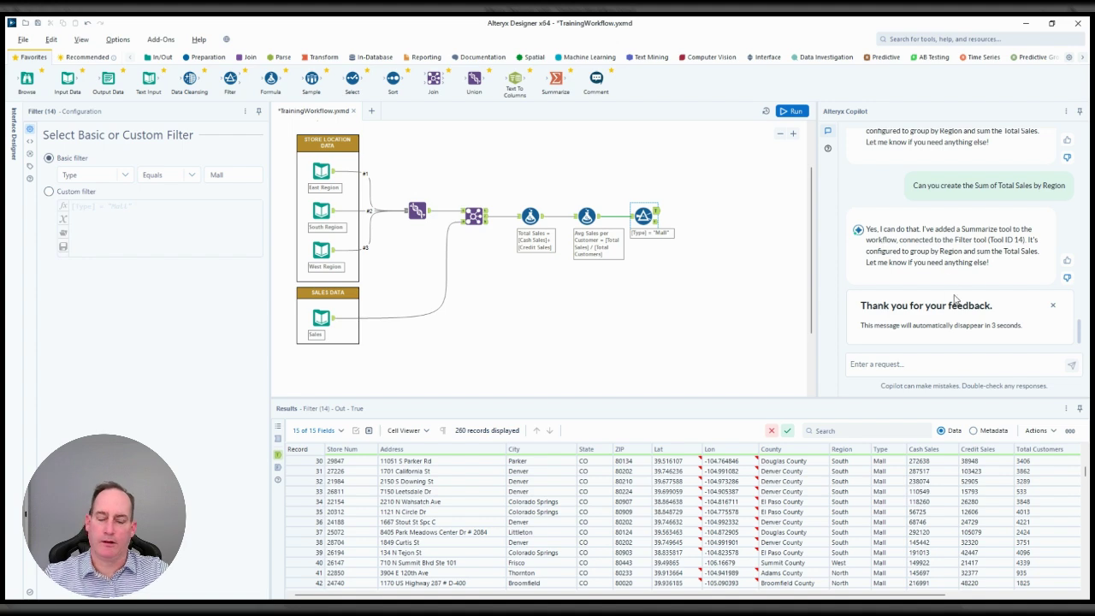